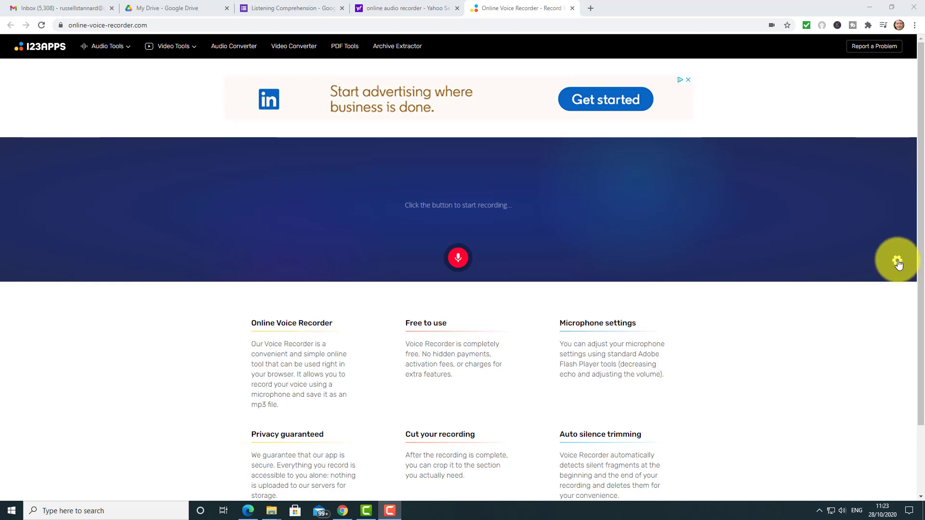
Check the microphone list, then record a 15.9-second voice clip with a pause, and stop it.
{"action": "left_click", "coordinate": [897, 261]}
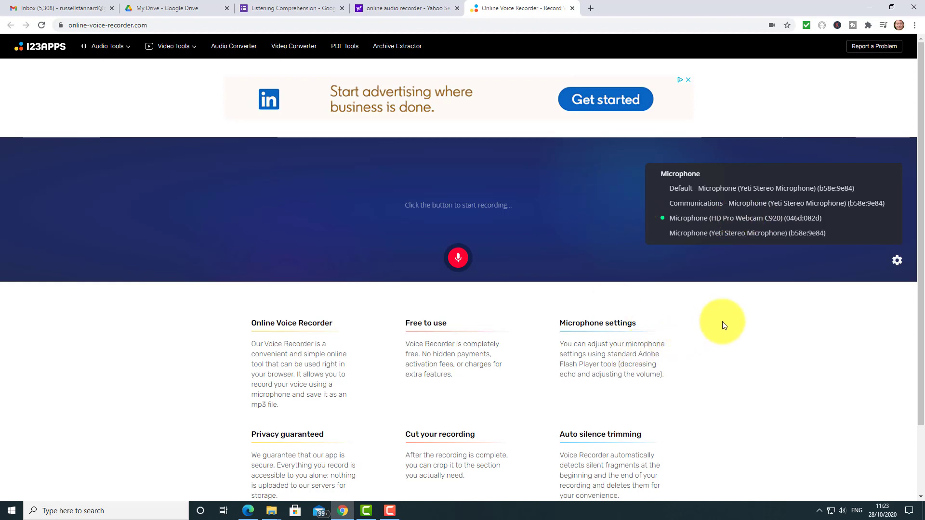
{"action": "left_click", "coordinate": [513, 218]}
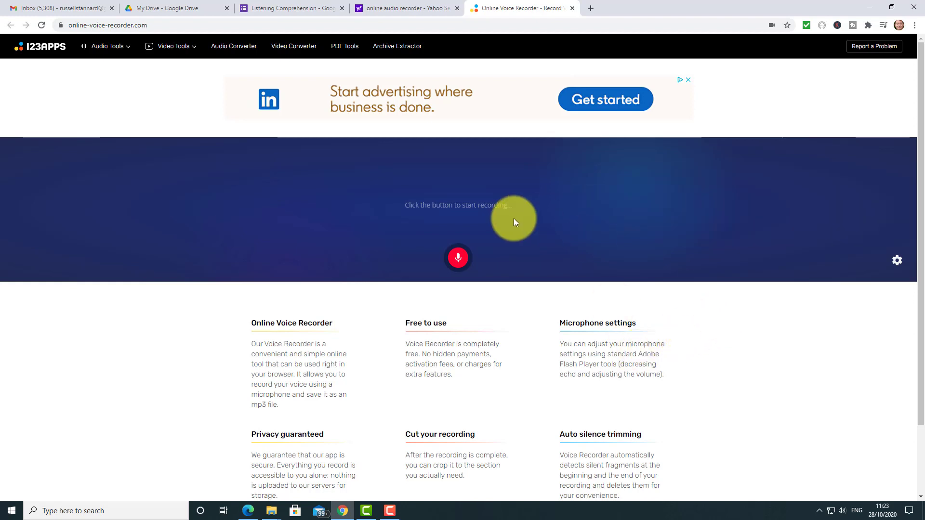
{"action": "left_click", "coordinate": [458, 259]}
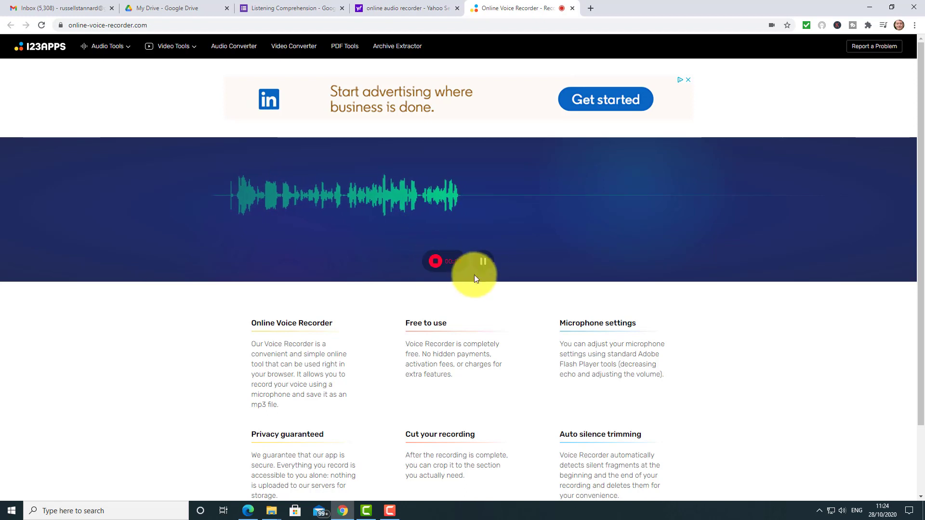
{"action": "left_click", "coordinate": [487, 271]}
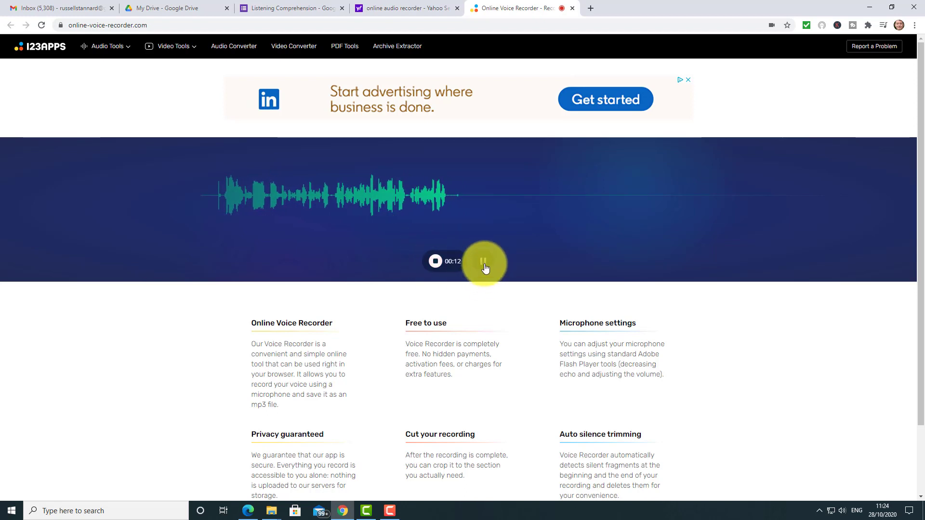
{"action": "left_click", "coordinate": [486, 263]}
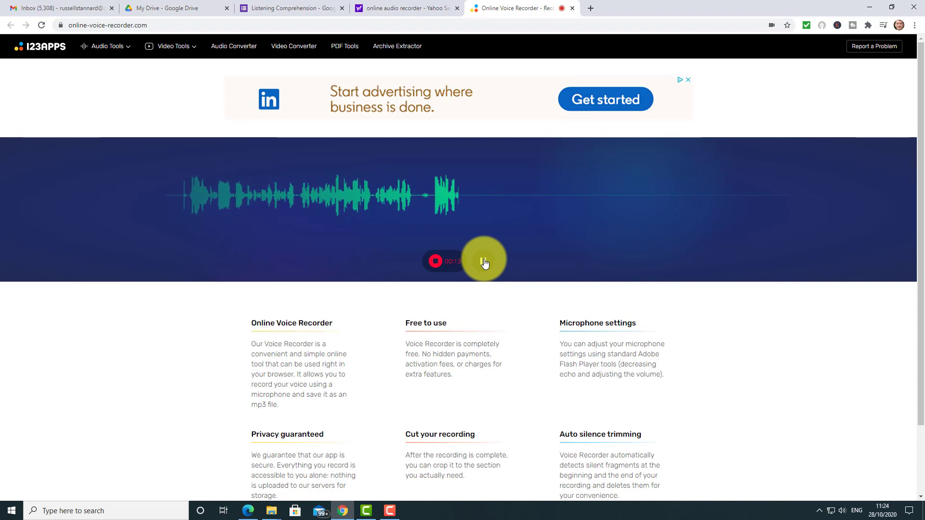
{"action": "left_click", "coordinate": [484, 263]}
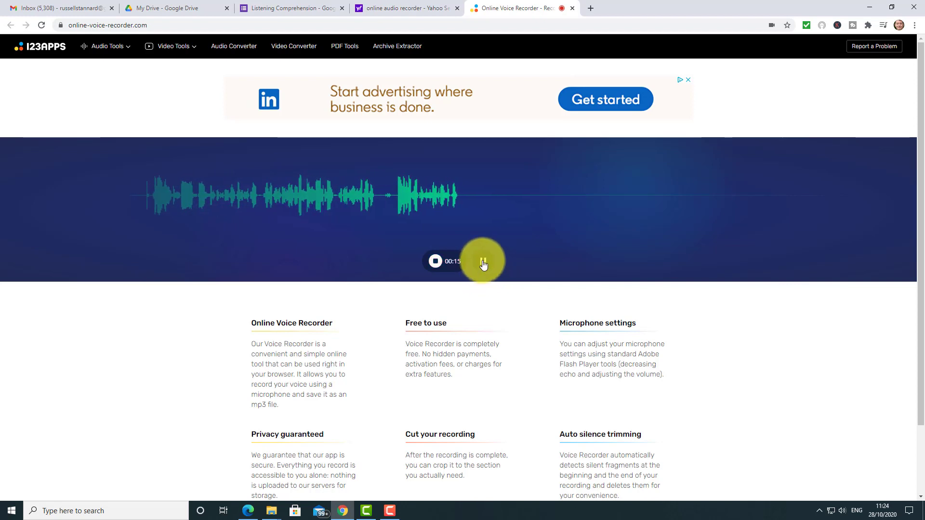
{"action": "left_click", "coordinate": [436, 263]}
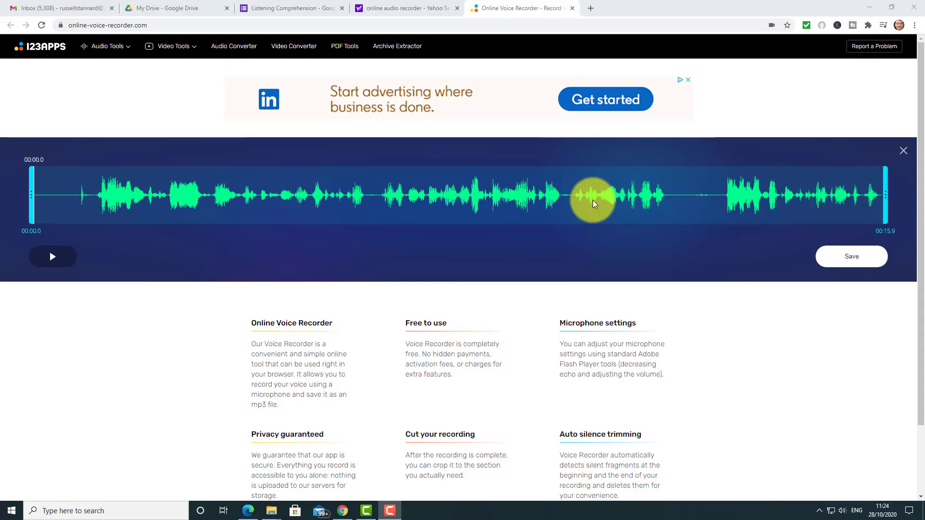
Trim the recording to 00:06.4–00:15.9, play it back to check, and save the clip.
{"action": "left_click", "coordinate": [53, 257]}
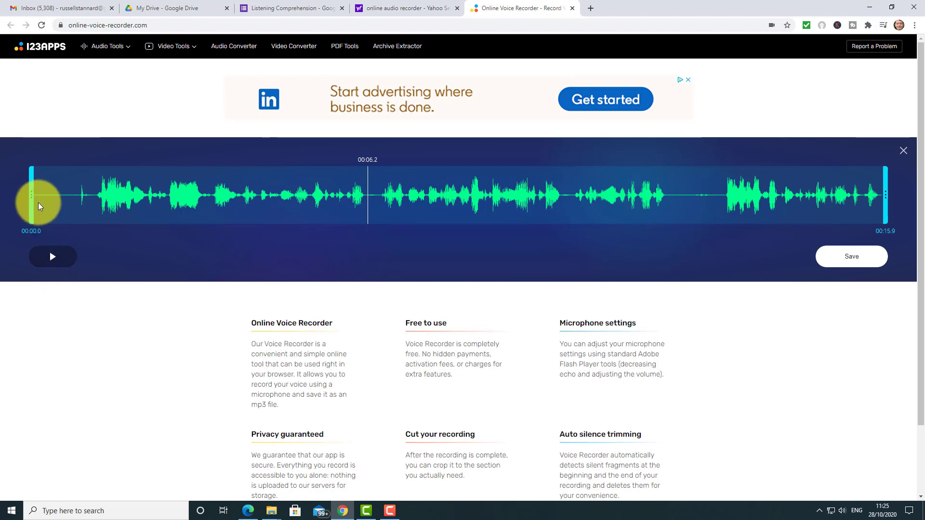
{"action": "left_click_drag", "start_coordinate": [31, 192], "coordinate": [378, 221]}
{"action": "left_click", "coordinate": [50, 259]}
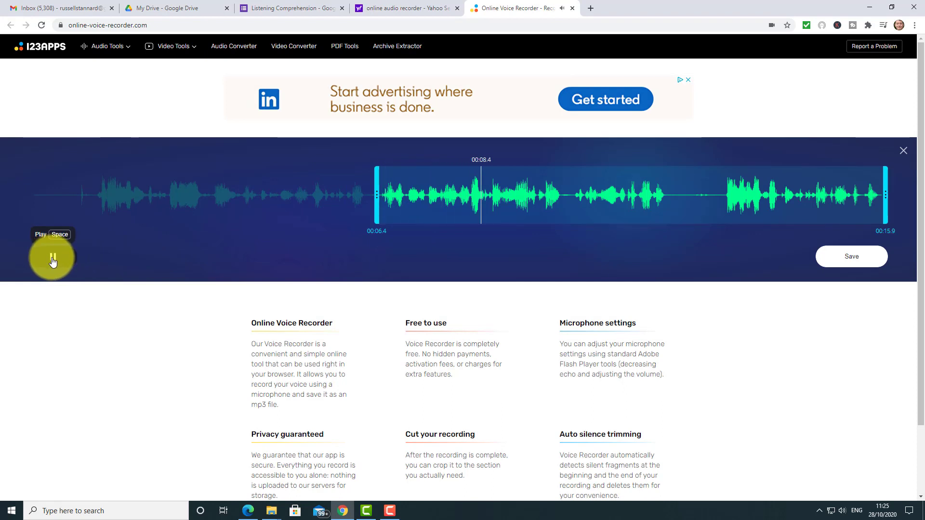
{"action": "left_click", "coordinate": [54, 266]}
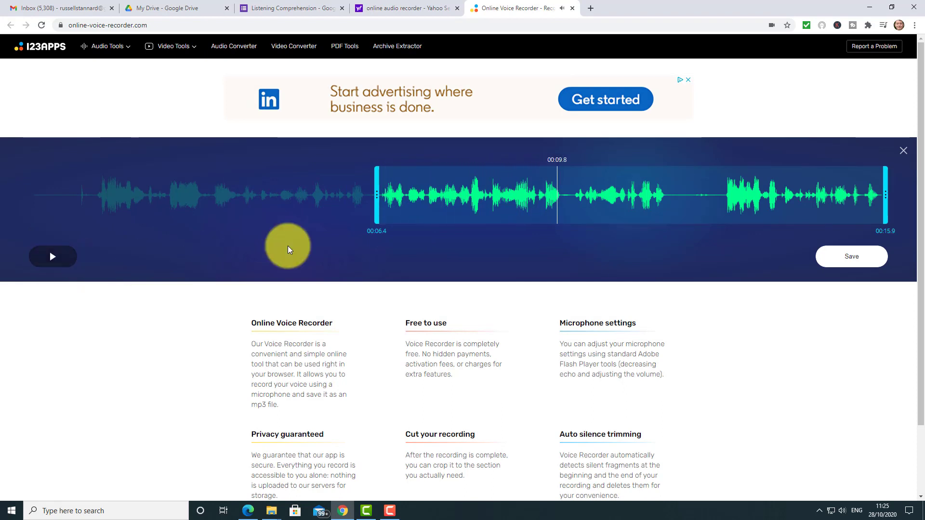
{"action": "left_click", "coordinate": [884, 192]}
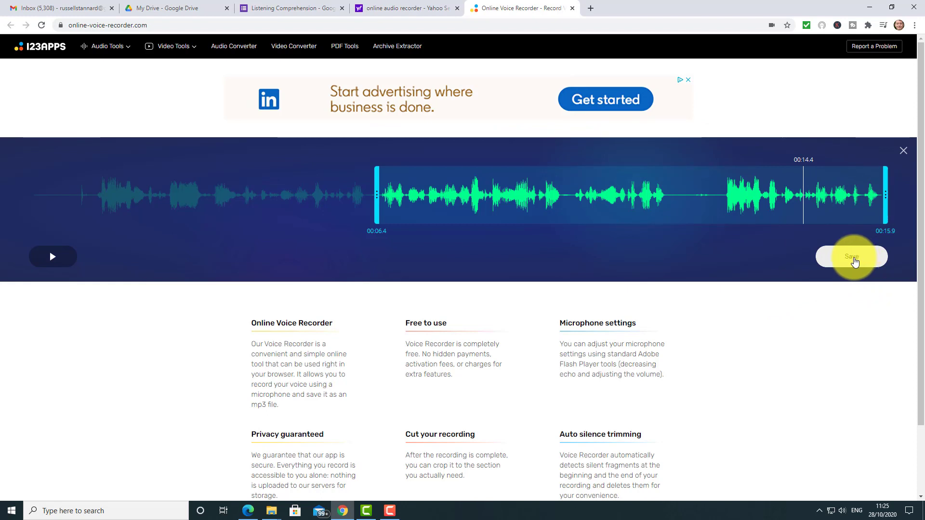
{"action": "left_click", "coordinate": [854, 262]}
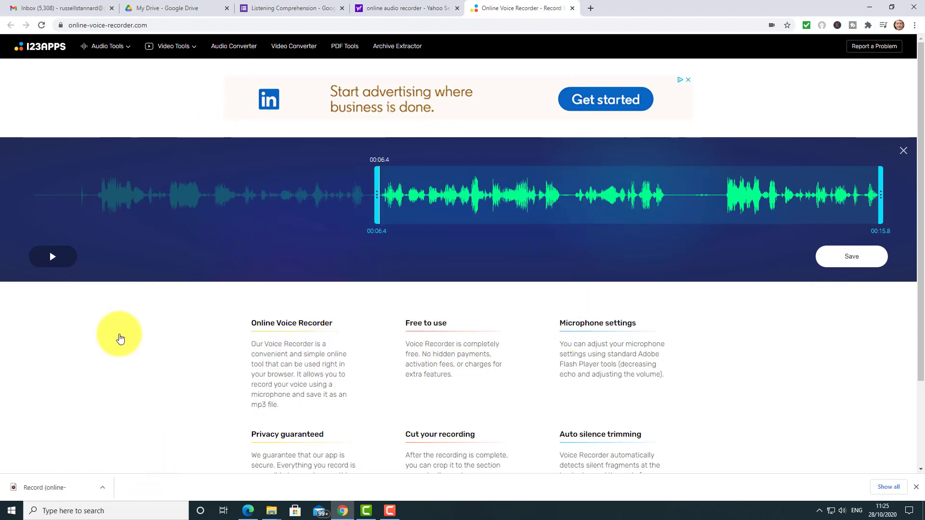
Show the downloaded 295 KB MP3 in its Downloads folder, maximized.
{"action": "left_click", "coordinate": [102, 487]}
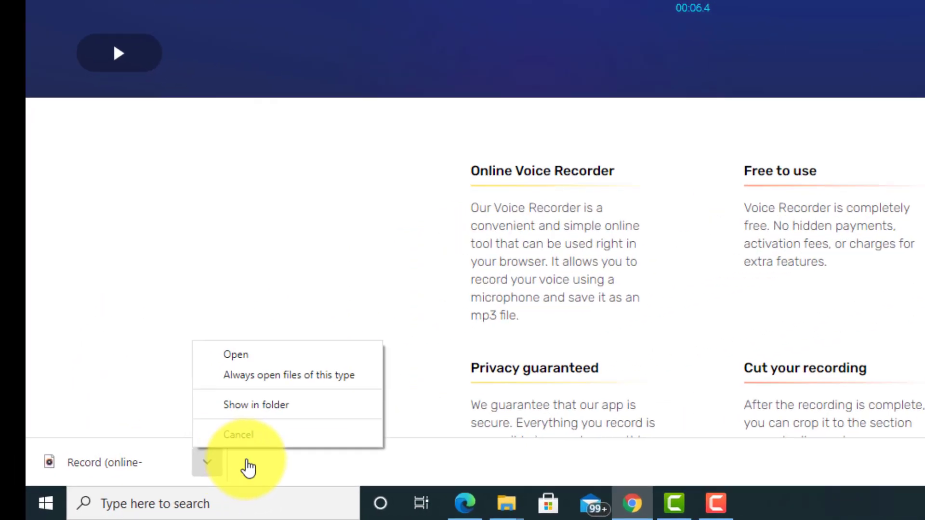
{"action": "left_click", "coordinate": [282, 407]}
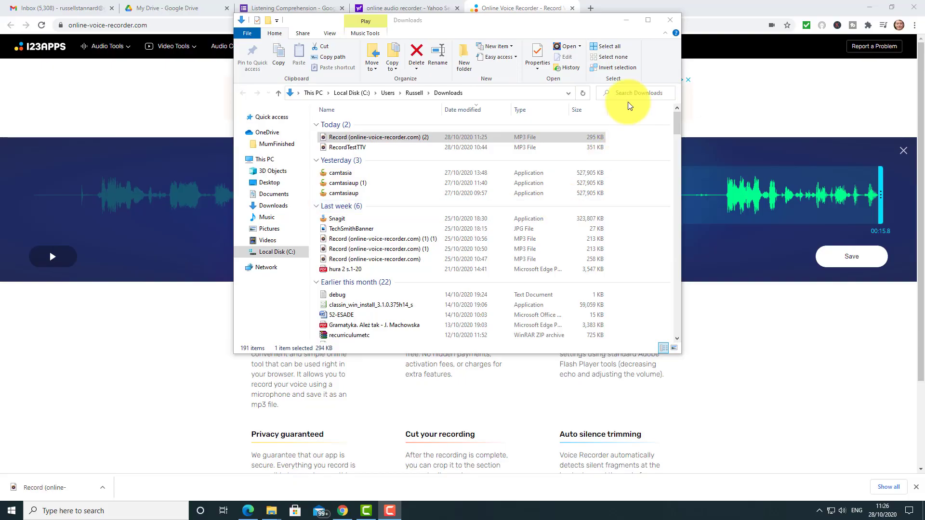
{"action": "left_click", "coordinate": [648, 22]}
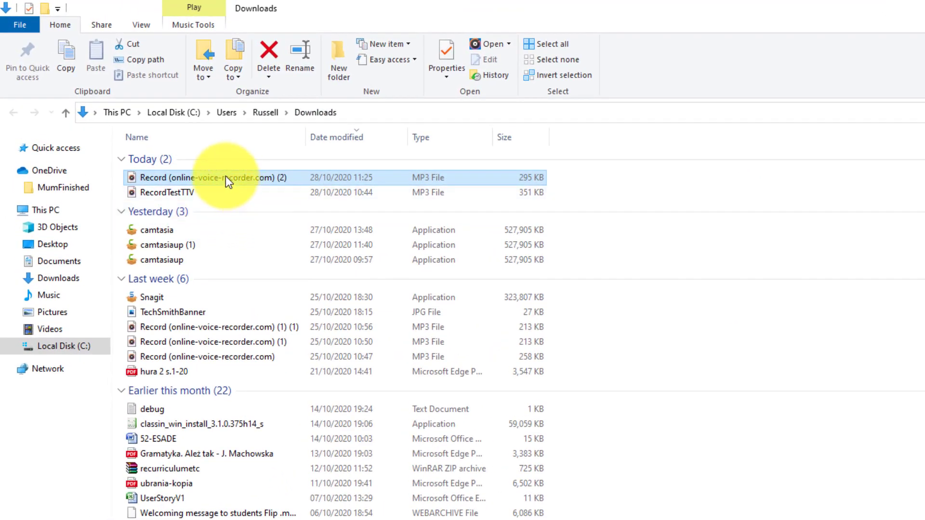
Rename the Record (online-voice-recorder.com) (2) MP3 to AudioFileTakingAboutMe.
{"action": "right_click", "coordinate": [226, 180]}
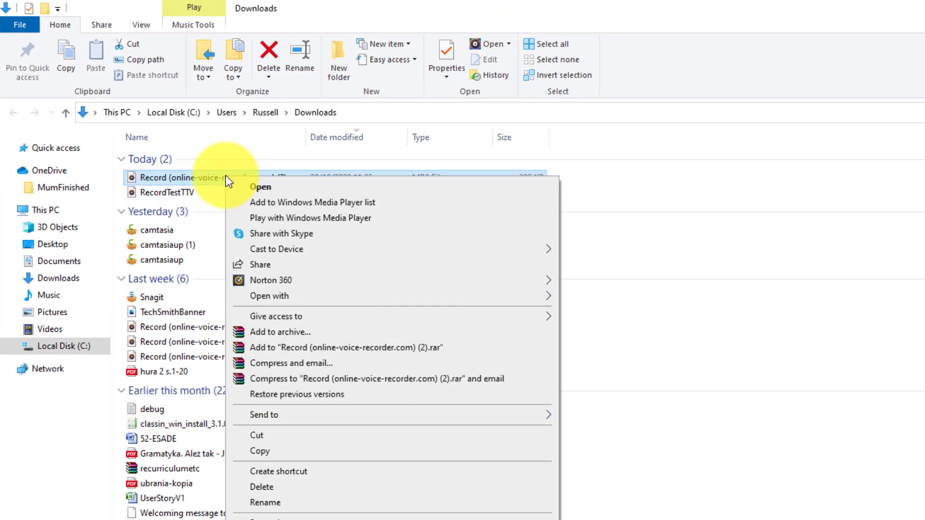
{"action": "left_click", "coordinate": [264, 502]}
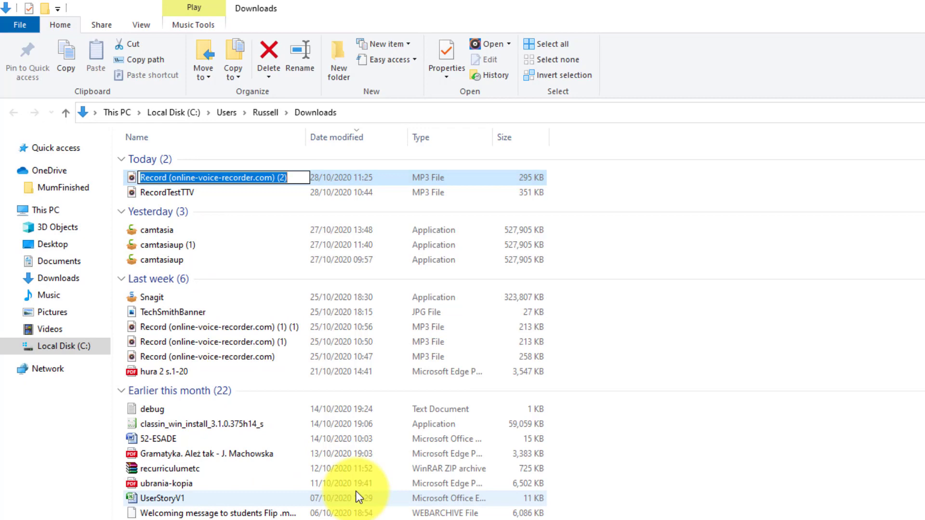
{"action": "type", "text": "AudioFileTakingAboutMe"}
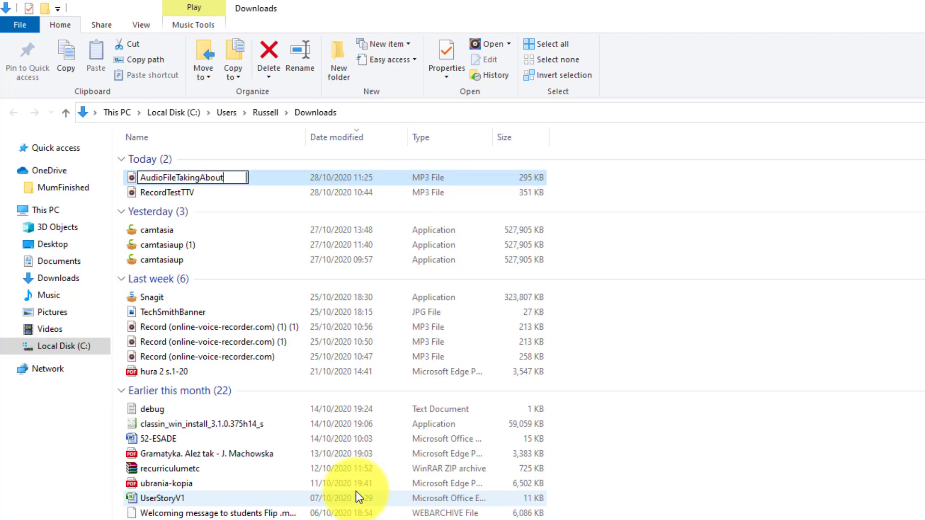
{"action": "left_click", "coordinate": [777, 410]}
{"action": "mouse_move", "coordinate": [204, 177]}
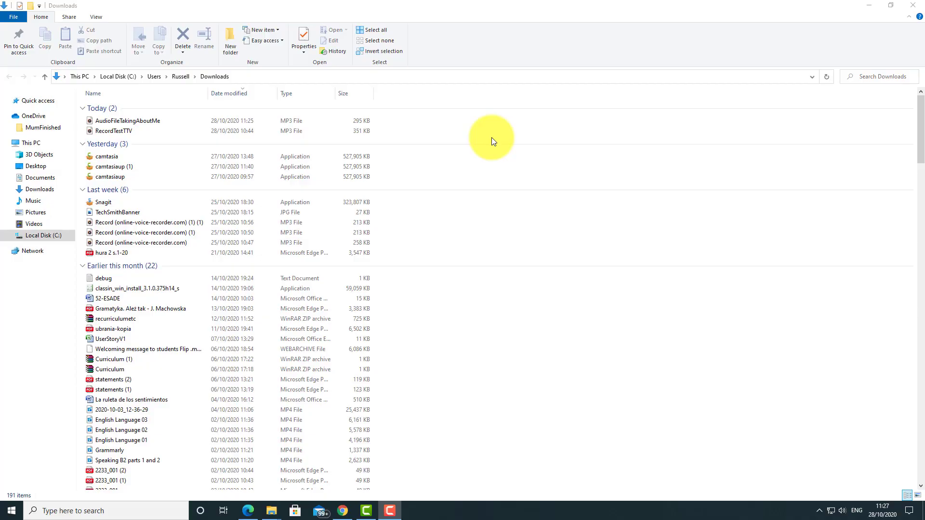
Restore the Downloads window to a smaller size and move it down and right.
{"action": "left_click", "coordinate": [891, 6]}
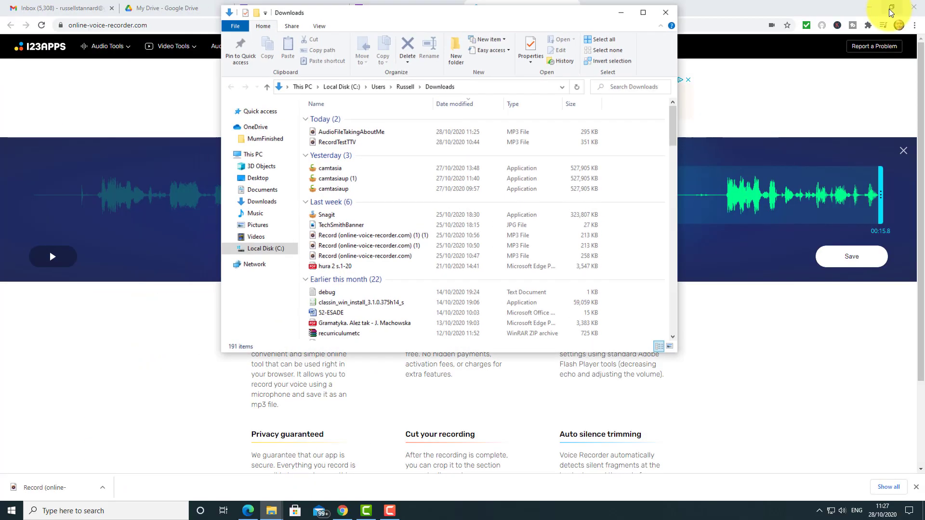
{"action": "left_click_drag", "start_coordinate": [595, 17], "coordinate": [585, 36]}
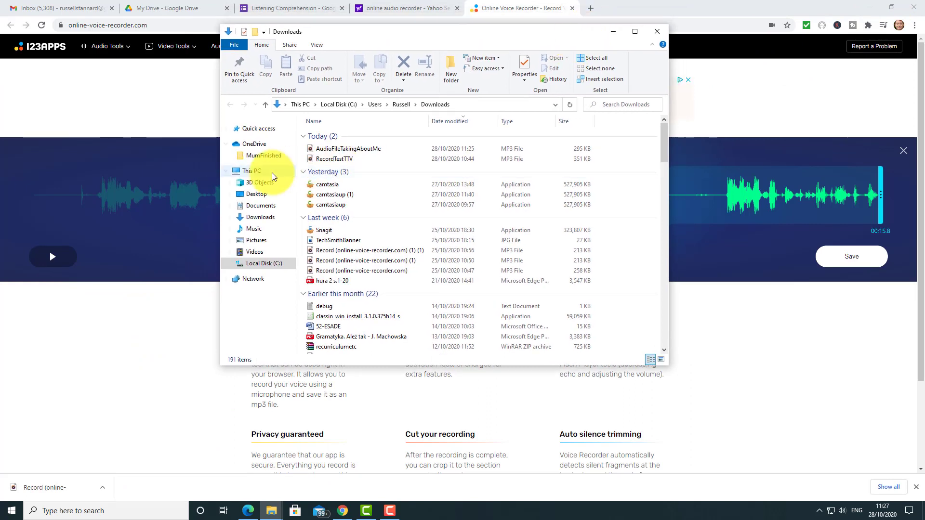
{"action": "left_click_drag", "start_coordinate": [221, 192], "coordinate": [359, 200]}
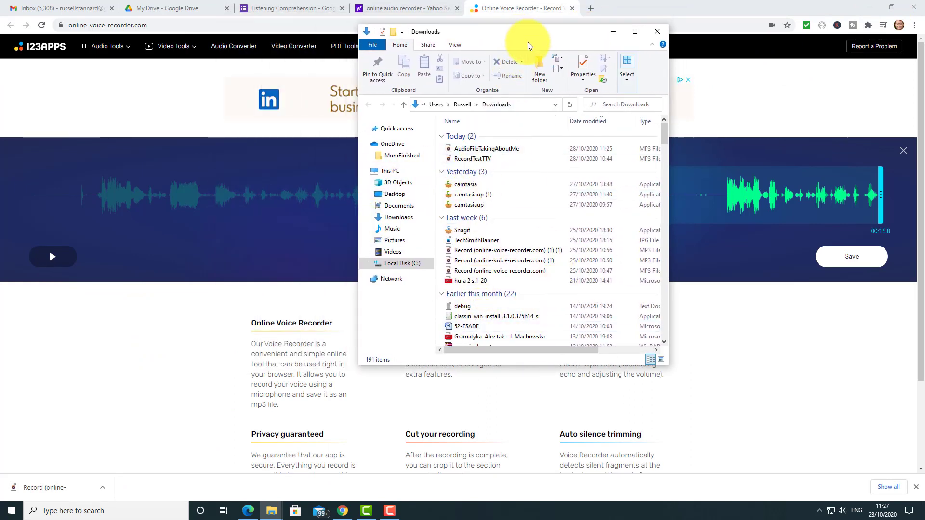
{"action": "left_click_drag", "start_coordinate": [528, 44], "coordinate": [586, 102]}
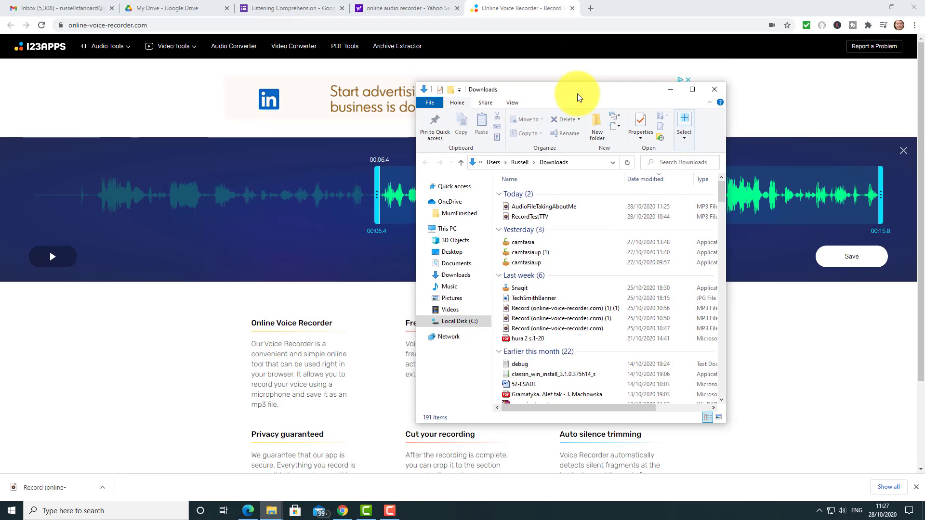
Open Google Drive's My Drive in a new browser tab via the Google apps grid.
{"action": "left_click", "coordinate": [189, 9]}
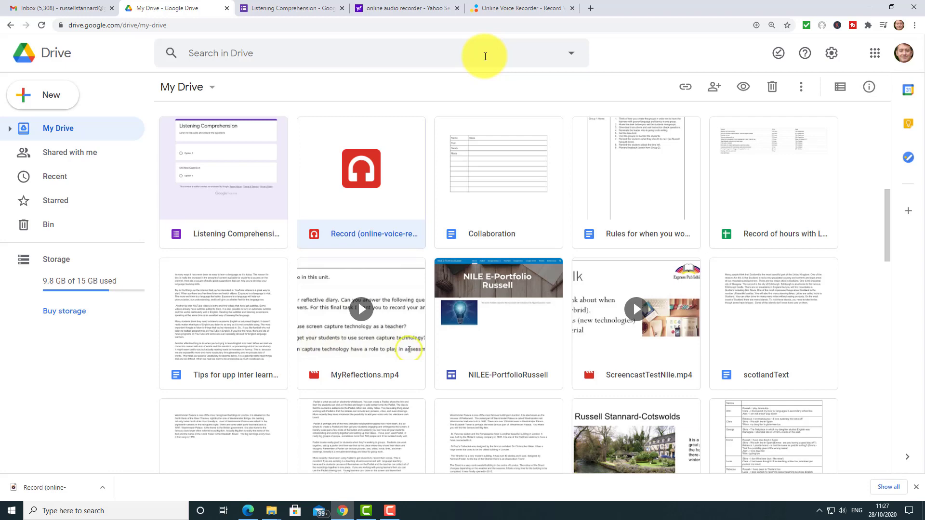
{"action": "left_click", "coordinate": [591, 8]}
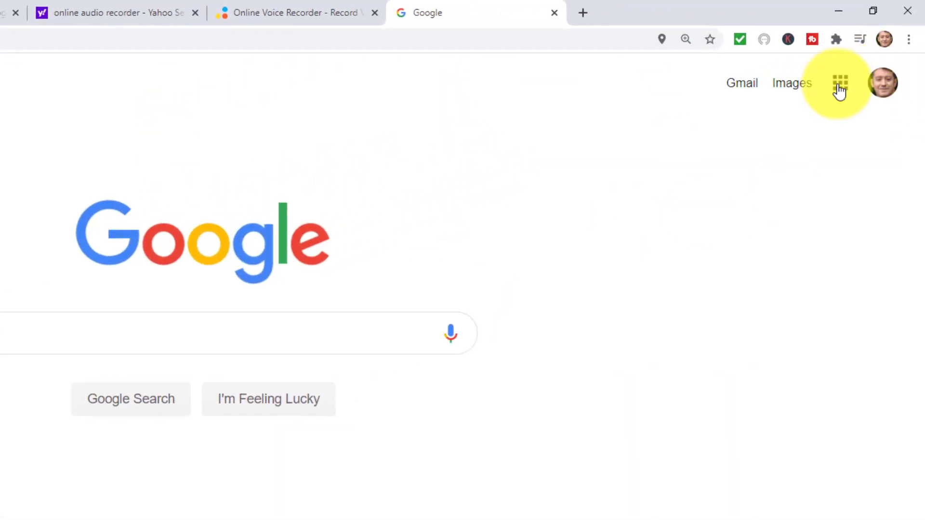
{"action": "left_click", "coordinate": [840, 86]}
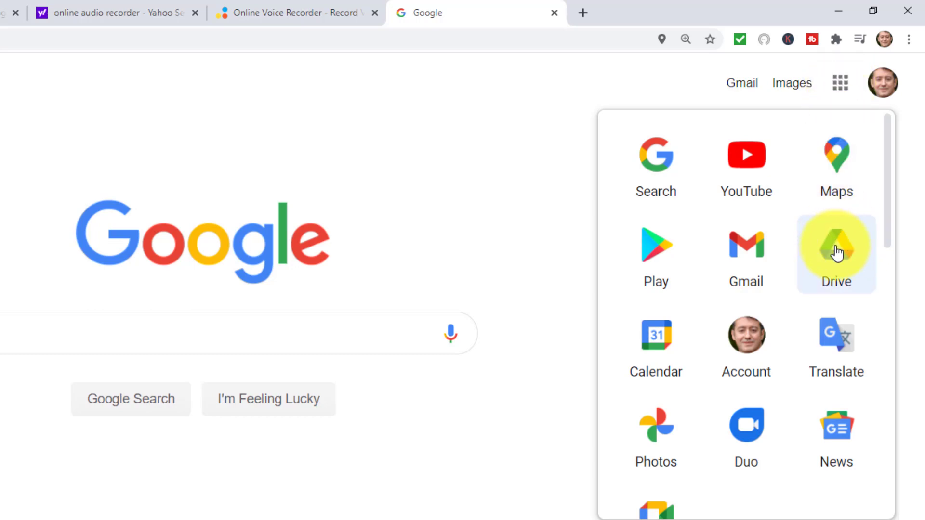
{"action": "left_click", "coordinate": [837, 249]}
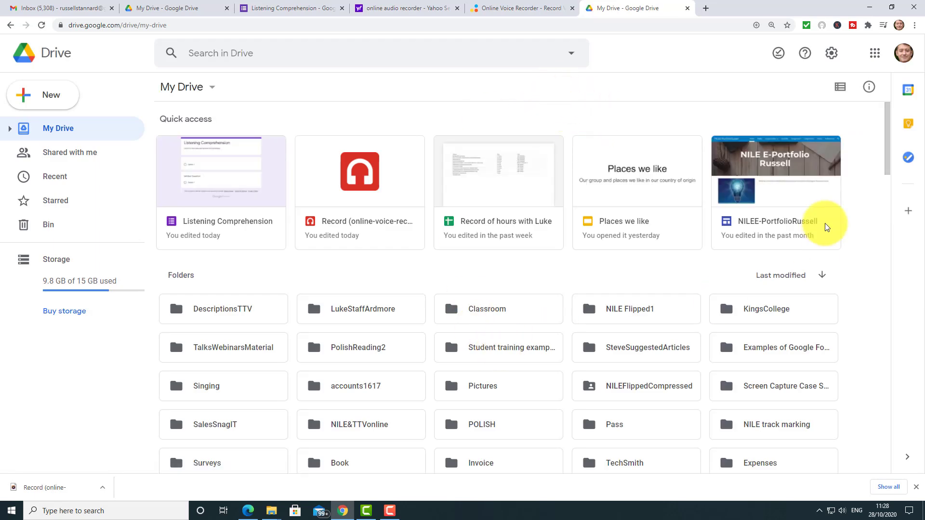
Shrink the browser and place it beside the Downloads folder window.
{"action": "left_click_drag", "start_coordinate": [889, 161], "coordinate": [872, 459]}
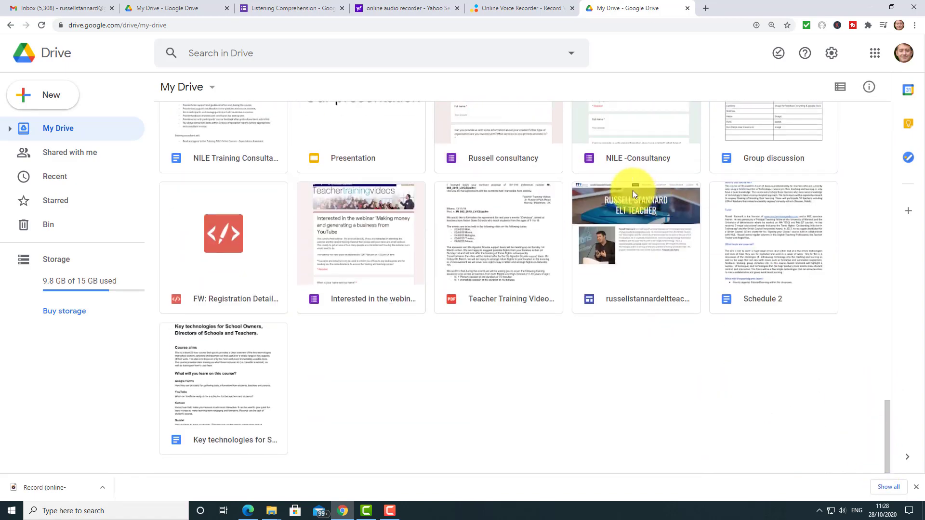
{"action": "left_click", "coordinate": [893, 11]}
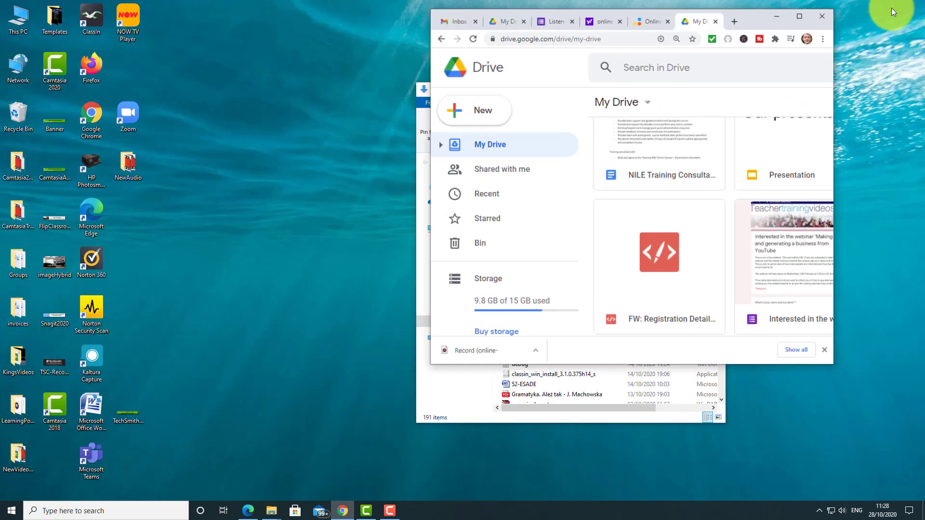
{"action": "left_click_drag", "start_coordinate": [555, 22], "coordinate": [676, 73]}
{"action": "left_click_drag", "start_coordinate": [526, 88], "coordinate": [224, 60]}
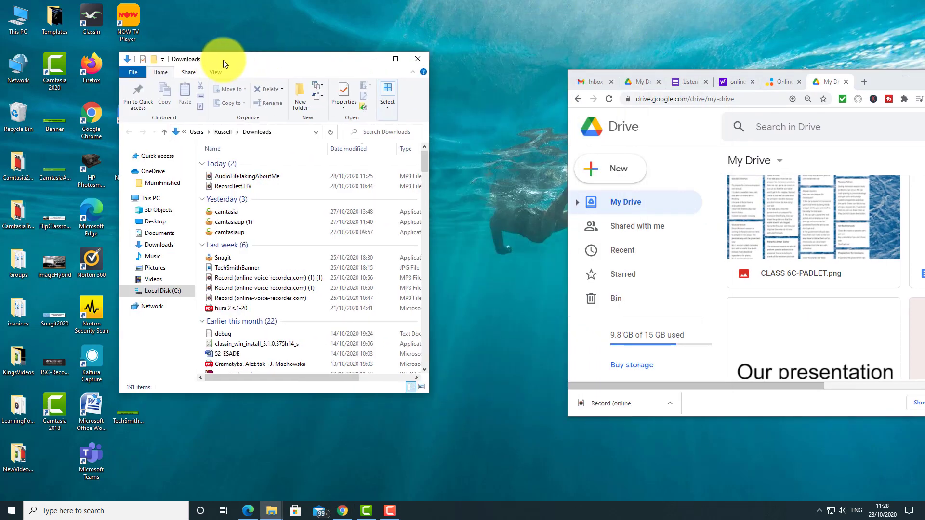
{"action": "left_click_drag", "start_coordinate": [876, 82], "coordinate": [778, 49]}
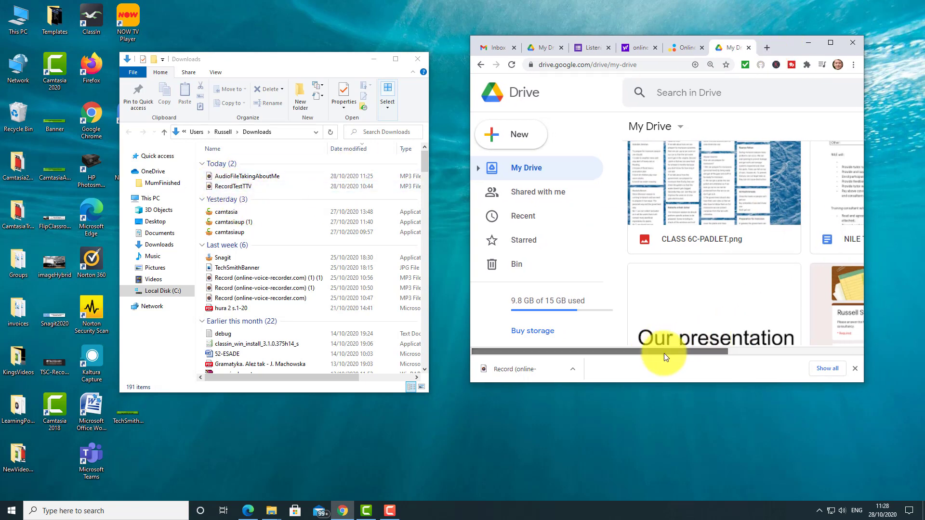
Drag AudioFileTakingAboutMe.mp3 from Downloads into My Drive to upload it.
{"action": "left_click_drag", "start_coordinate": [664, 354], "coordinate": [832, 356]}
{"action": "left_click_drag", "start_coordinate": [827, 297], "coordinate": [827, 331]}
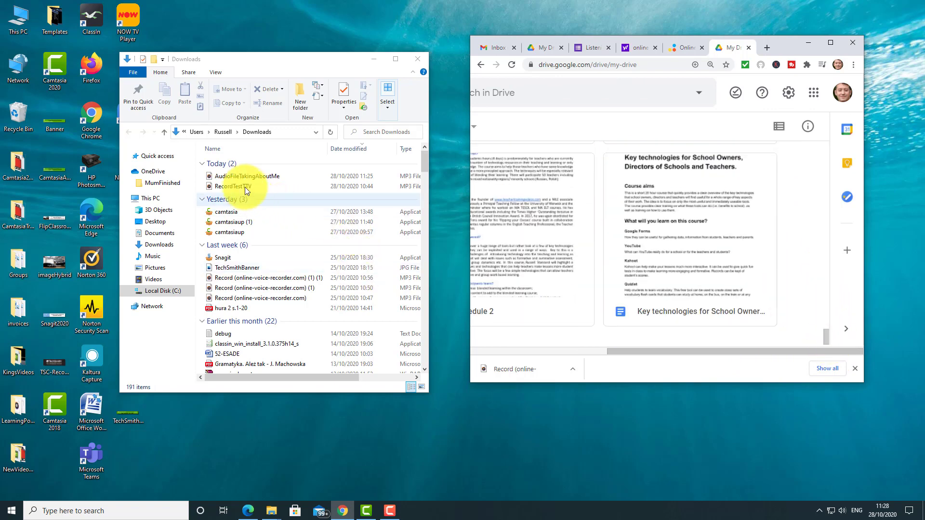
{"action": "left_click_drag", "start_coordinate": [225, 176], "coordinate": [683, 334]}
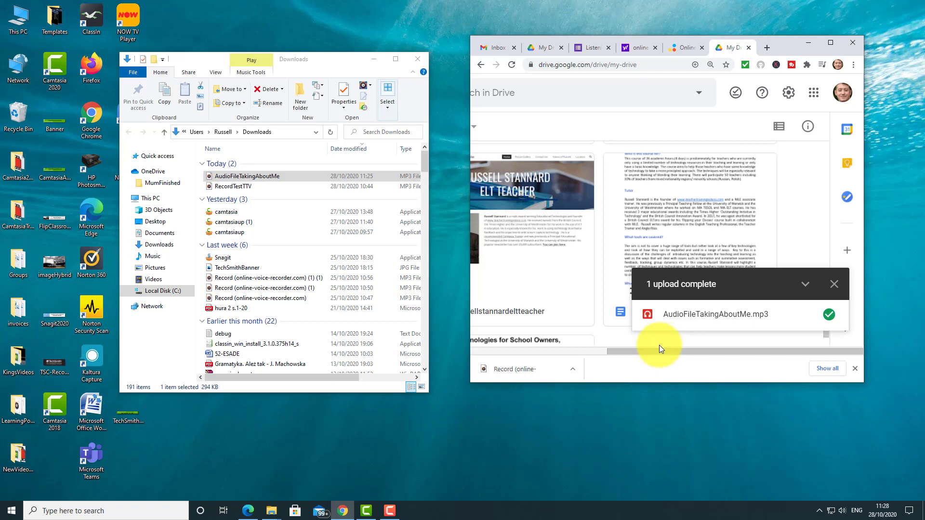
{"action": "mouse_move", "coordinate": [767, 327]}
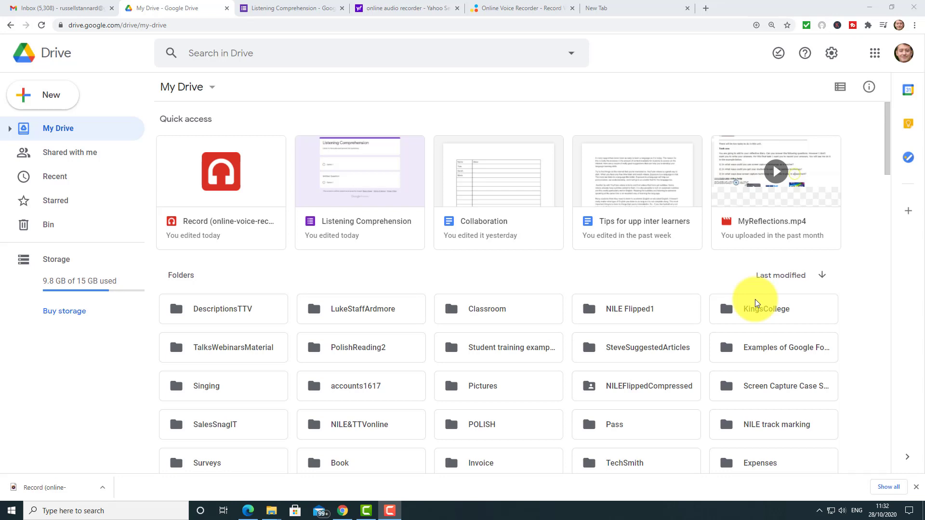
Preview Record (online-voice-recorder.com) (1).mp3, pause it after about 3 seconds, and close it.
{"action": "double_click", "coordinate": [229, 176]}
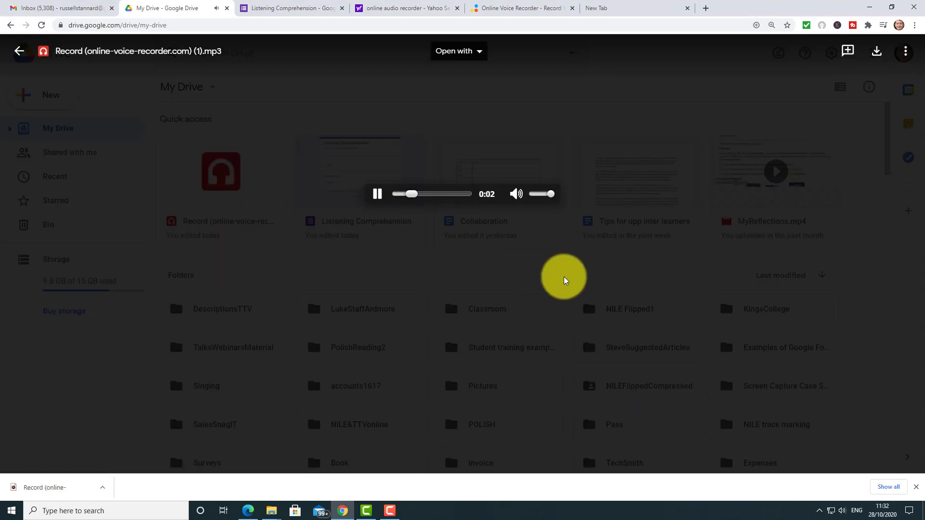
{"action": "left_click", "coordinate": [378, 195]}
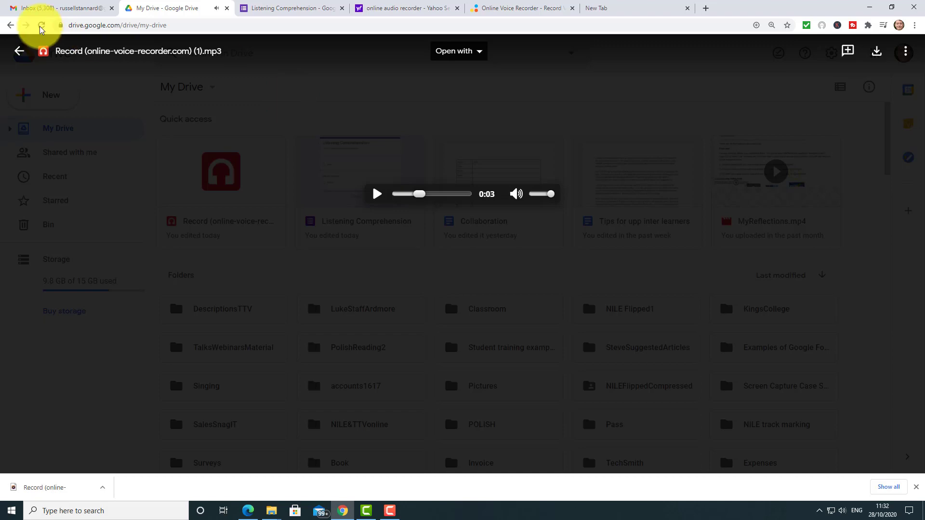
{"action": "left_click", "coordinate": [20, 51]}
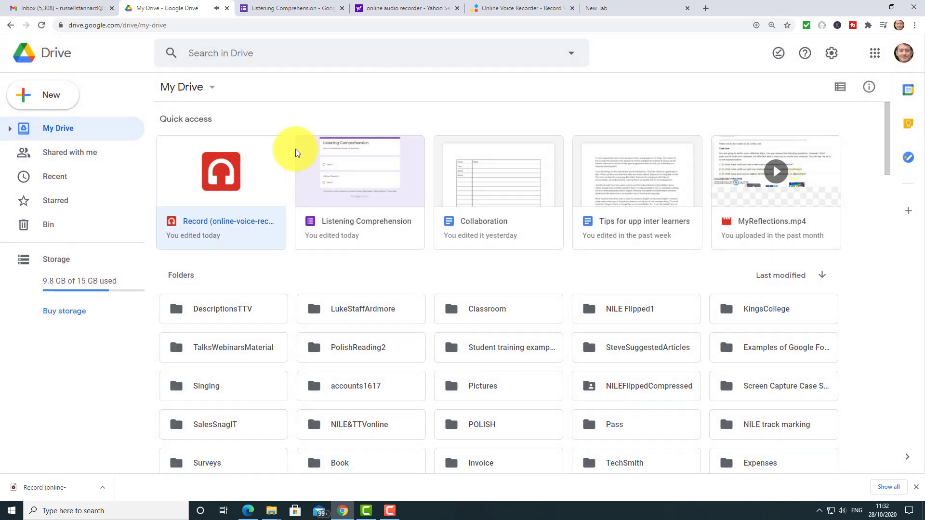
{"action": "right_click", "coordinate": [209, 174]}
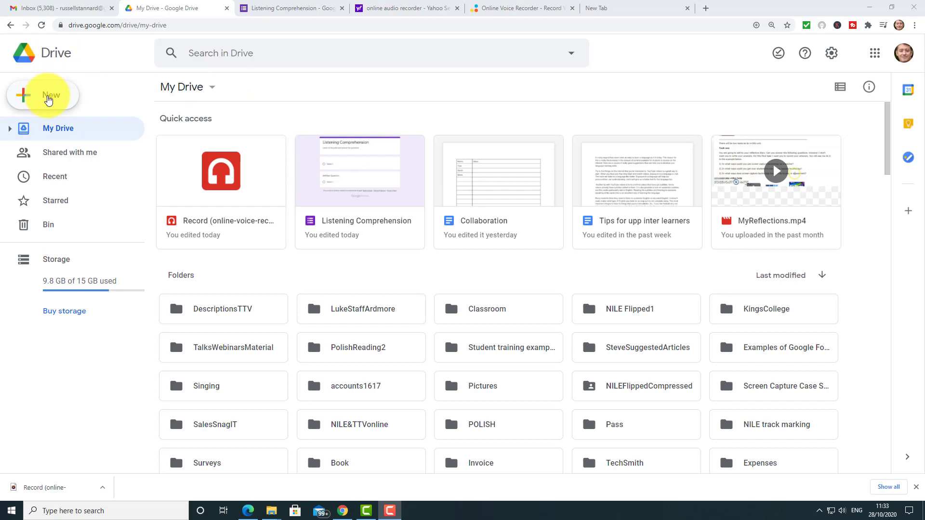
Create a new blank Google Form from Drive's New menu.
{"action": "left_click", "coordinate": [47, 97]}
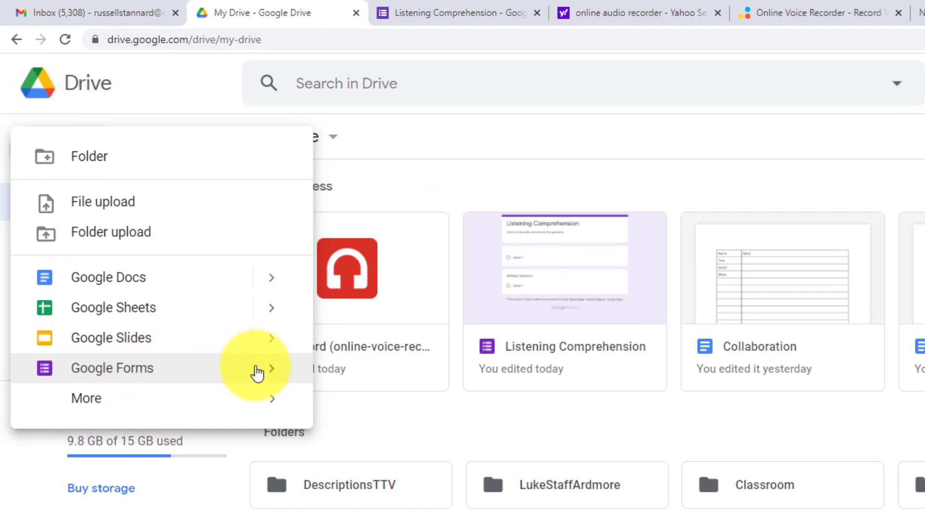
{"action": "mouse_move", "coordinate": [274, 371]}
{"action": "left_click", "coordinate": [369, 383]}
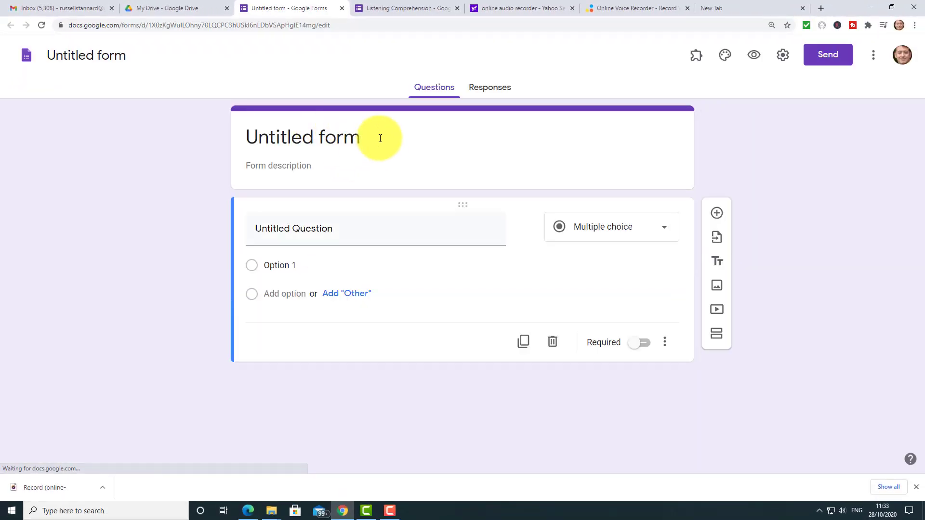
Title the form 'New Listening Comprehension'.
{"action": "left_click", "coordinate": [380, 138]}
{"action": "type", "text": "New Lise"}
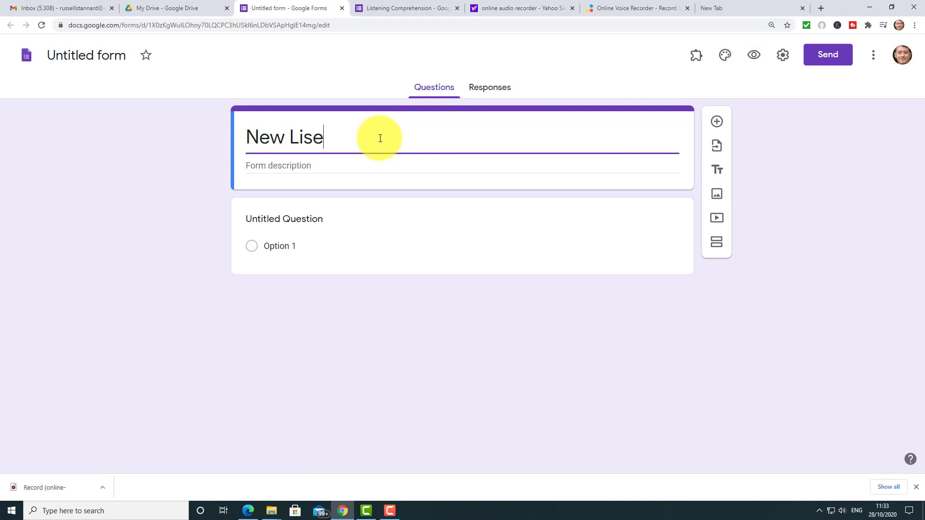
{"action": "key", "text": "BackSpace"}
{"action": "type", "text": "tening "}
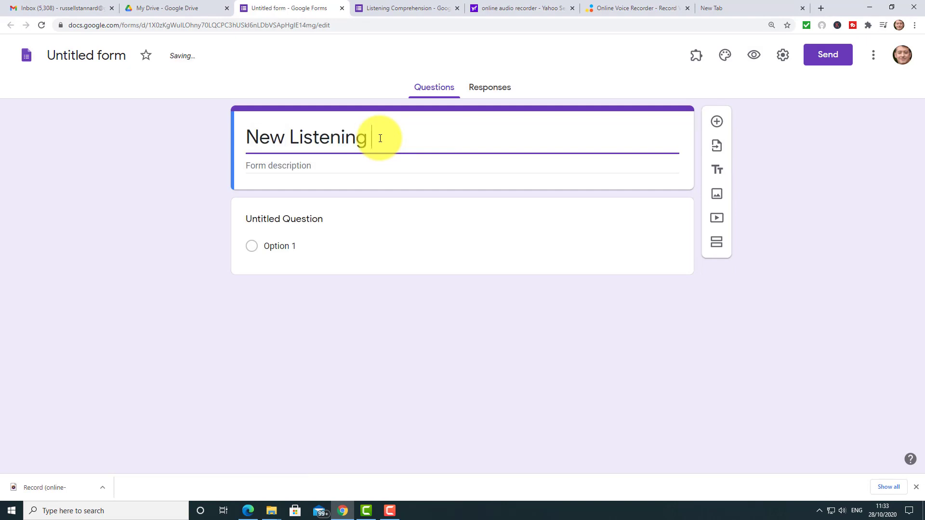
{"action": "type", "text": "Comp"}
{"action": "key", "text": "BackSpace"}
{"action": "type", "text": "m"}
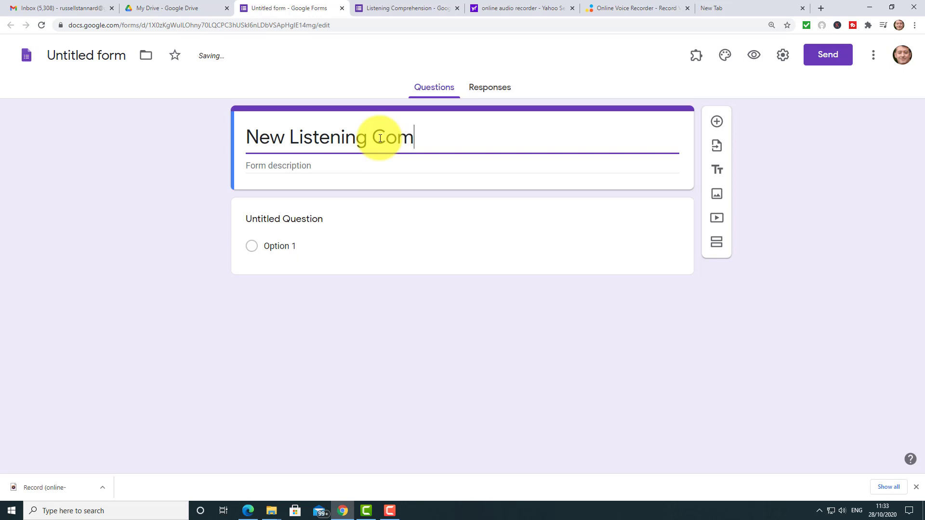
{"action": "type", "text": "prehension"}
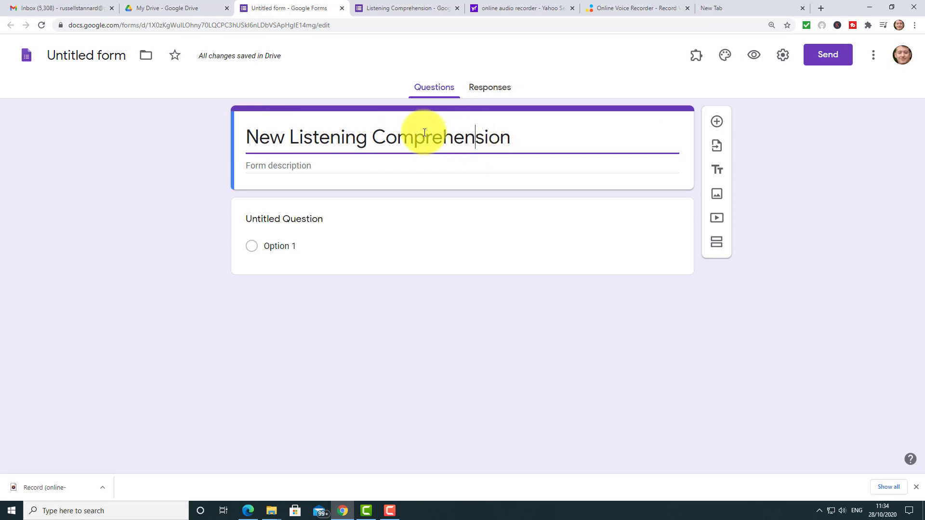
{"action": "left_click", "coordinate": [92, 50]}
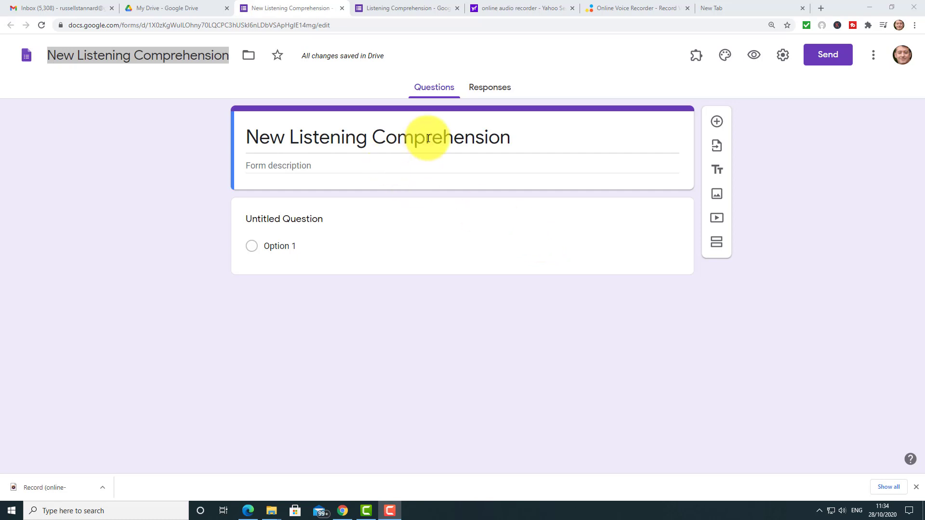
Turn on Make this a quiz in the Quizzes settings and save, releasing marks immediately.
{"action": "left_click", "coordinate": [783, 55]}
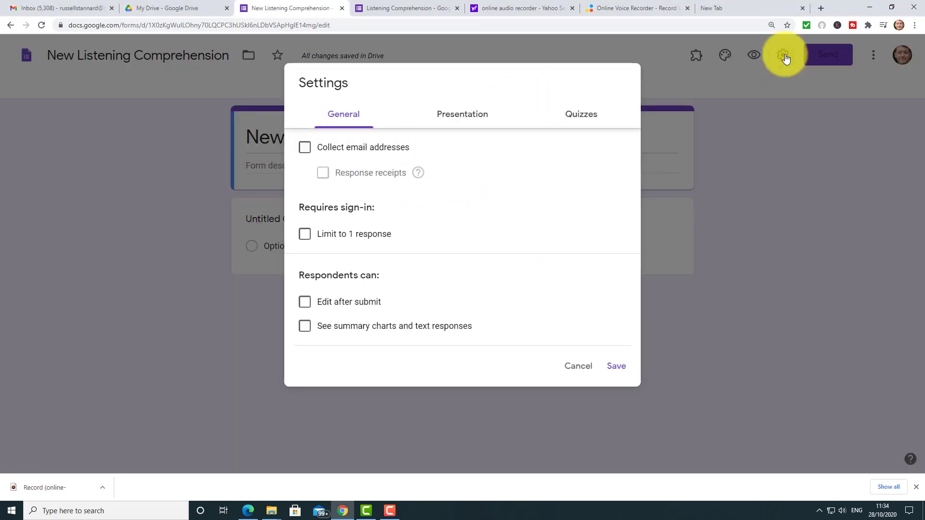
{"action": "left_click", "coordinate": [582, 116]}
{"action": "left_click", "coordinate": [310, 146]}
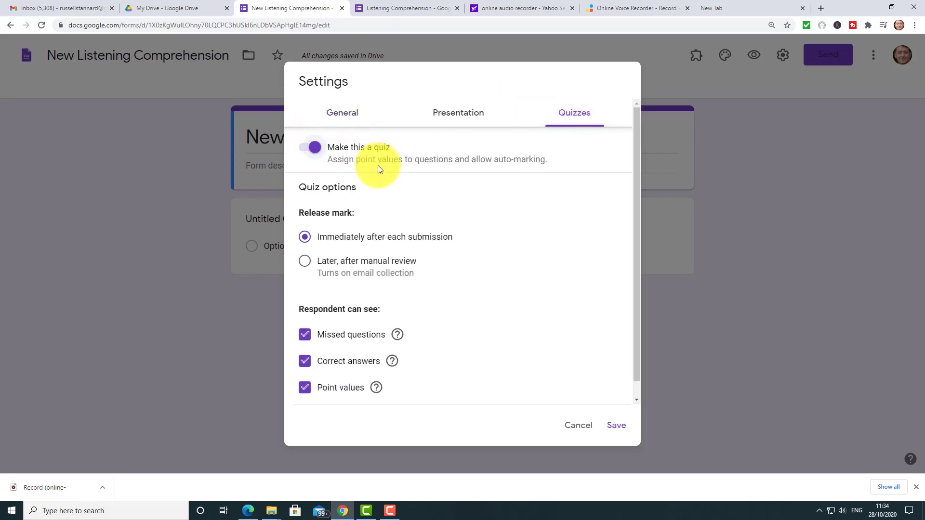
{"action": "left_click", "coordinate": [618, 428]}
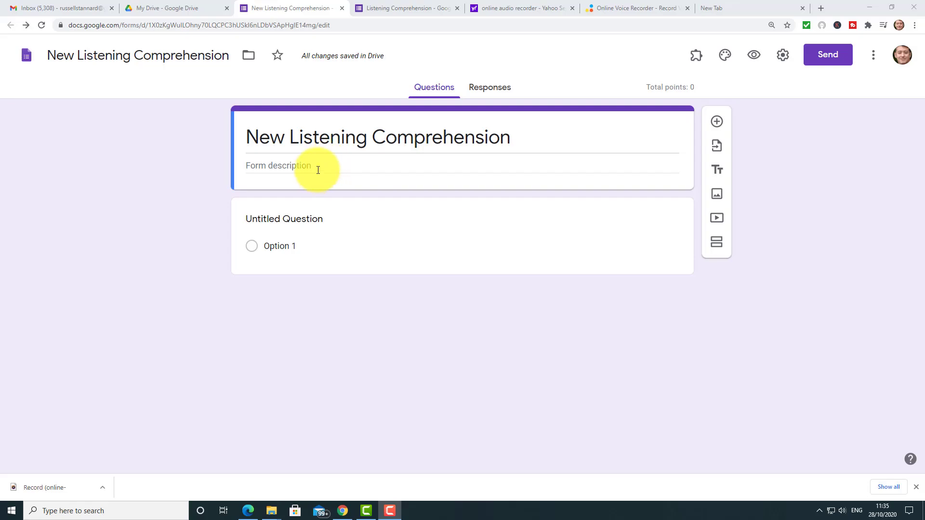
Enter the description 'Listen to this audio and then answer the questions below', then return to My Drive.
{"action": "left_click", "coordinate": [318, 169]}
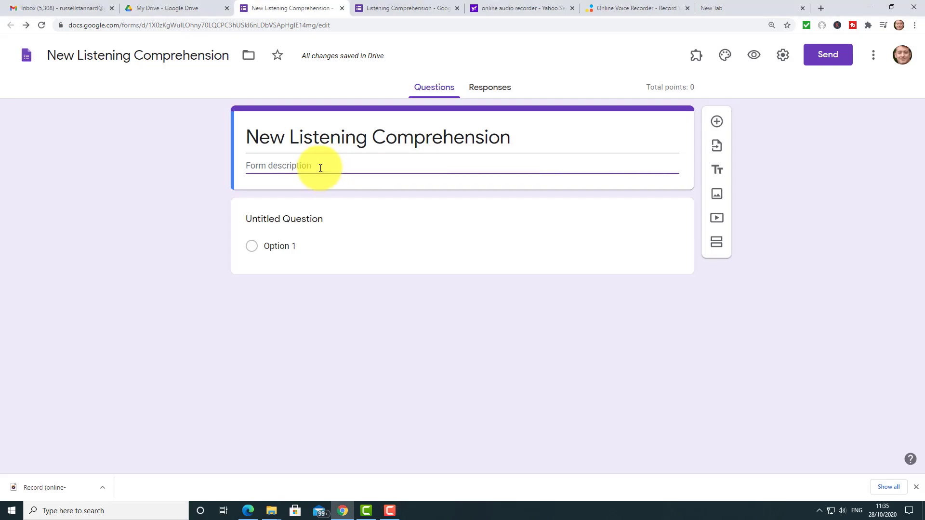
{"action": "type", "text": "Listen to this audio an"}
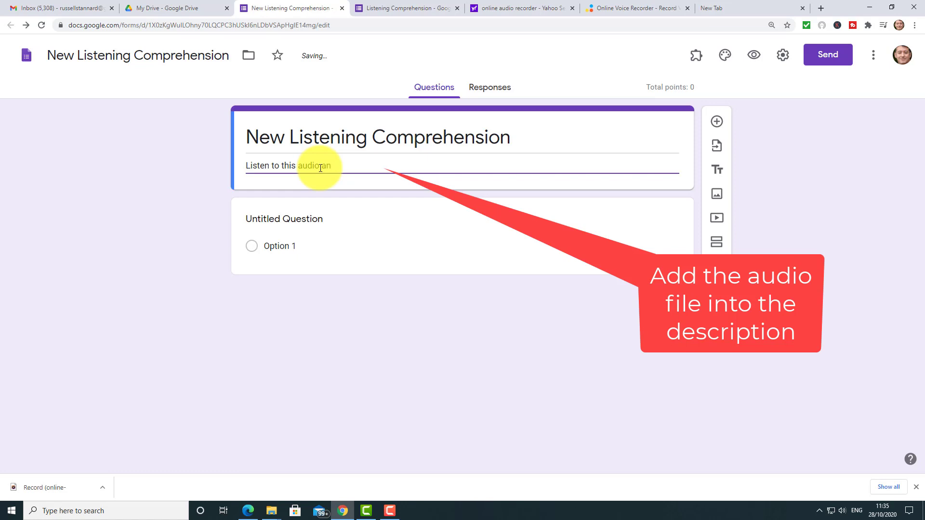
{"action": "type", "text": "d then answer the quesiton"}
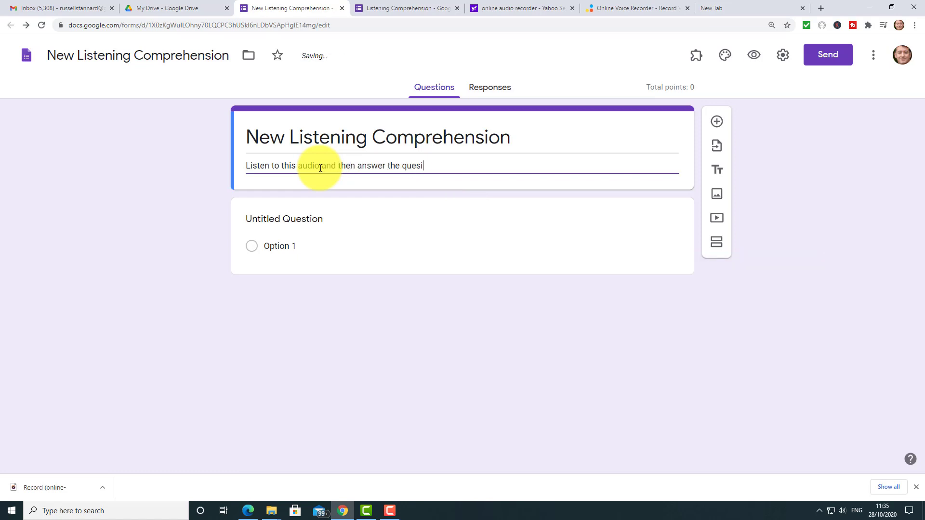
{"action": "key", "text": "BackSpace"}
{"action": "key", "text": "BackSpace"}
{"action": "key", "text": "BackSpace"}
{"action": "type", "text": "tions below"}
{"action": "key", "text": "Return"}
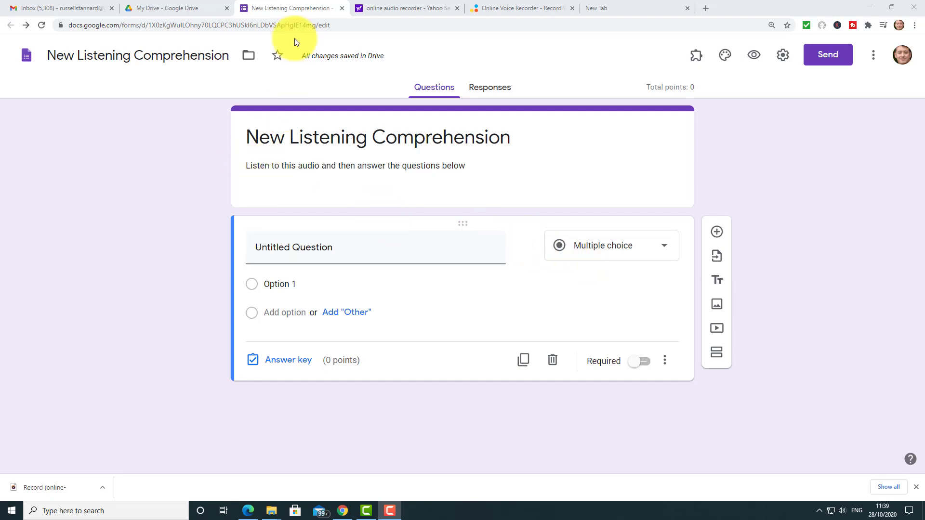
{"action": "left_click", "coordinate": [179, 8]}
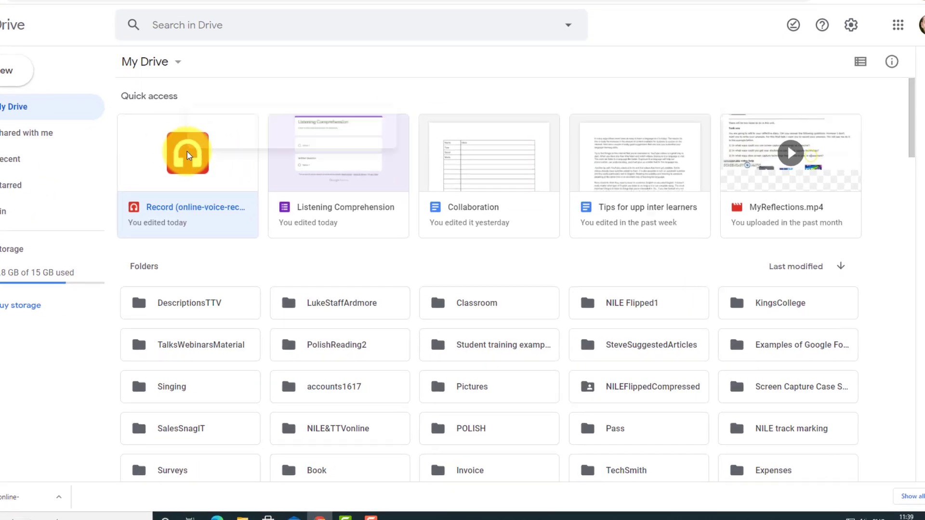
Share the Record audio file as viewable by anyone with the link and copy that link.
{"action": "right_click", "coordinate": [221, 173]}
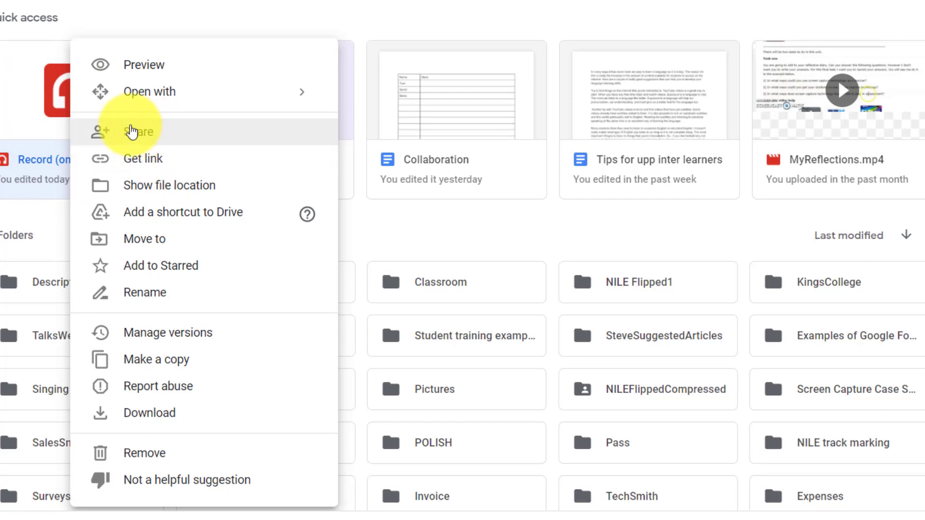
{"action": "left_click", "coordinate": [139, 164]}
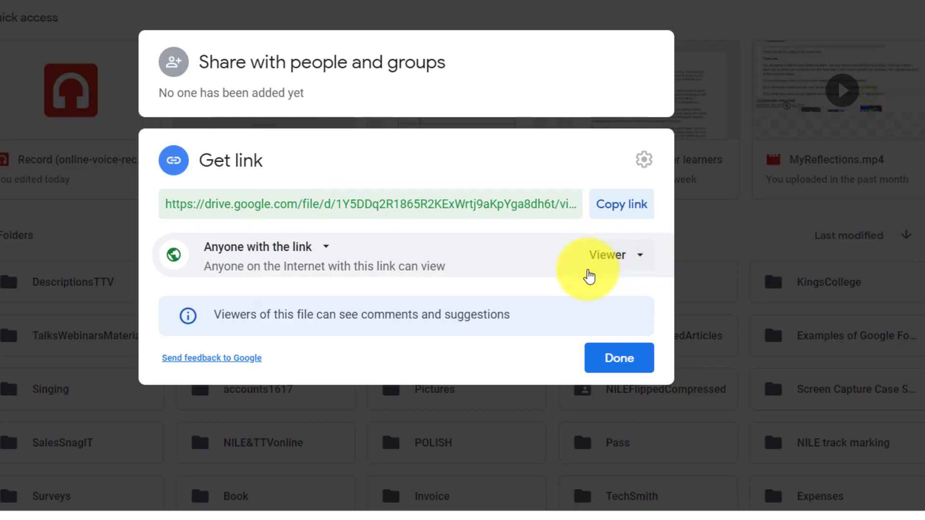
{"action": "left_click", "coordinate": [621, 216]}
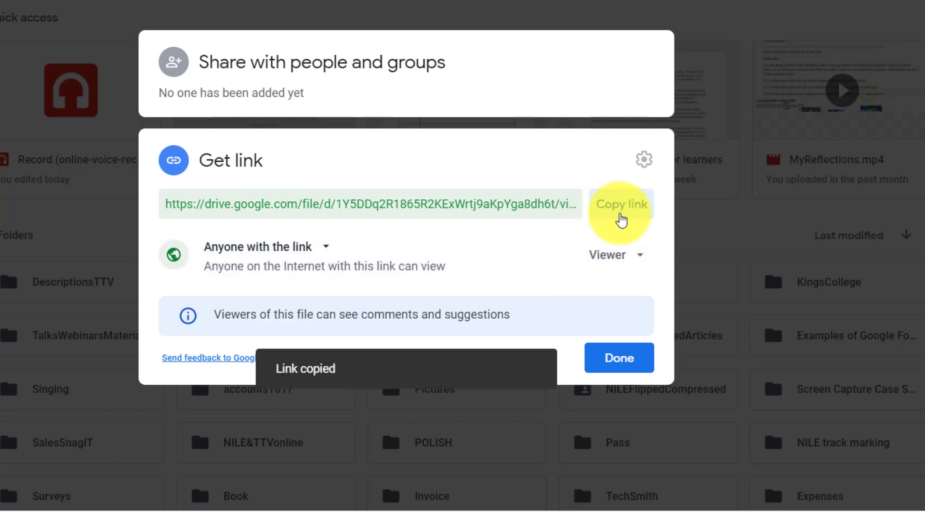
{"action": "left_click", "coordinate": [287, 9]}
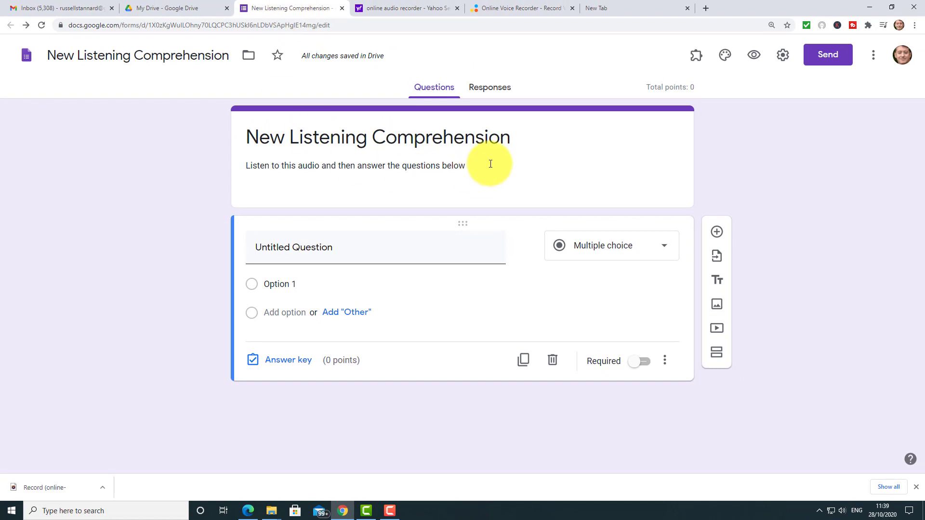
Paste the Drive audio link on its own line below the form description and check it in preview.
{"action": "left_click", "coordinate": [481, 165]}
{"action": "left_click", "coordinate": [475, 173]}
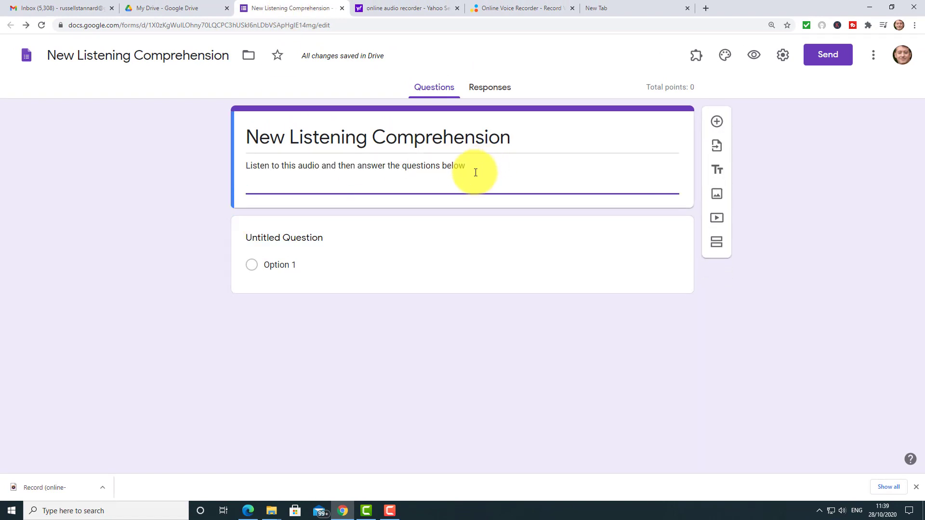
{"action": "key", "text": "Return"}
{"action": "key", "text": "ctrl+v"}
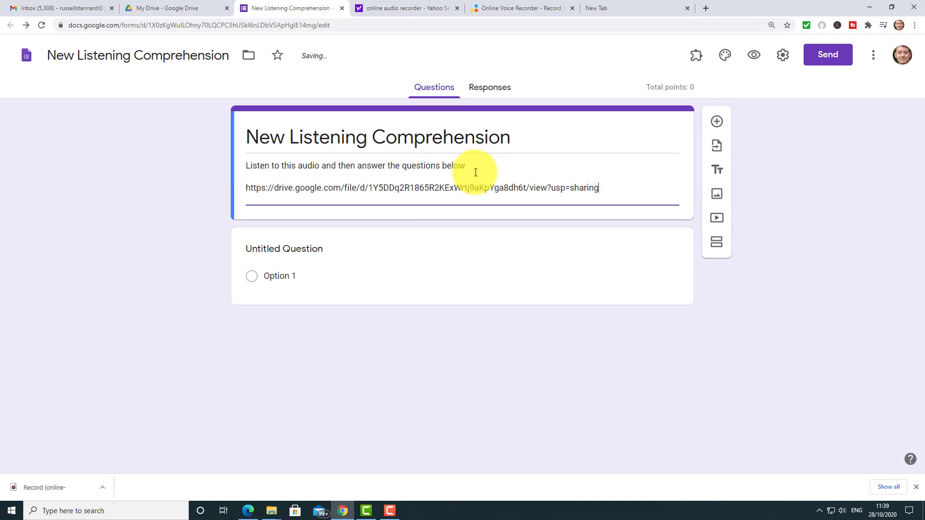
{"action": "key", "text": "Return"}
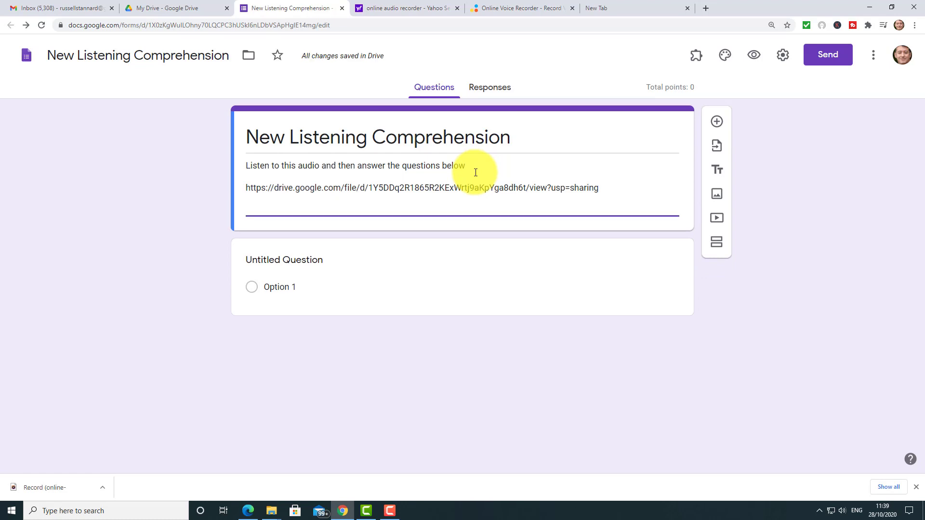
{"action": "left_click", "coordinate": [753, 58]}
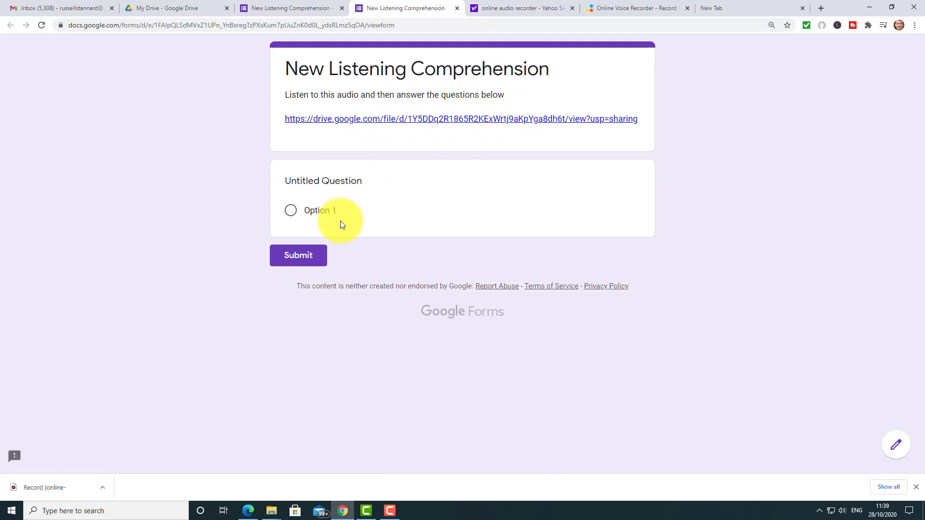
{"action": "left_click", "coordinate": [457, 8]}
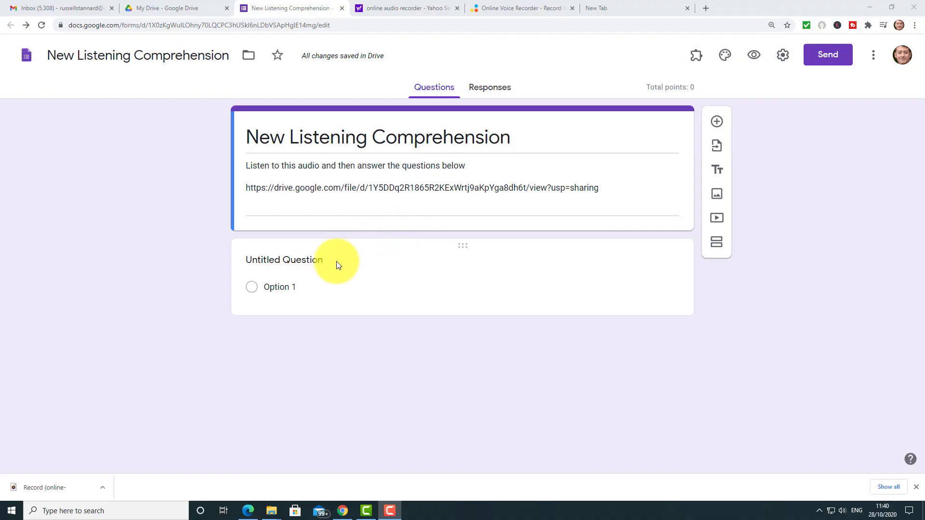
Title the first question 'What is the name of the presenter?' and enter three presenter-name options.
{"action": "left_click", "coordinate": [336, 261]}
{"action": "left_click", "coordinate": [352, 271]}
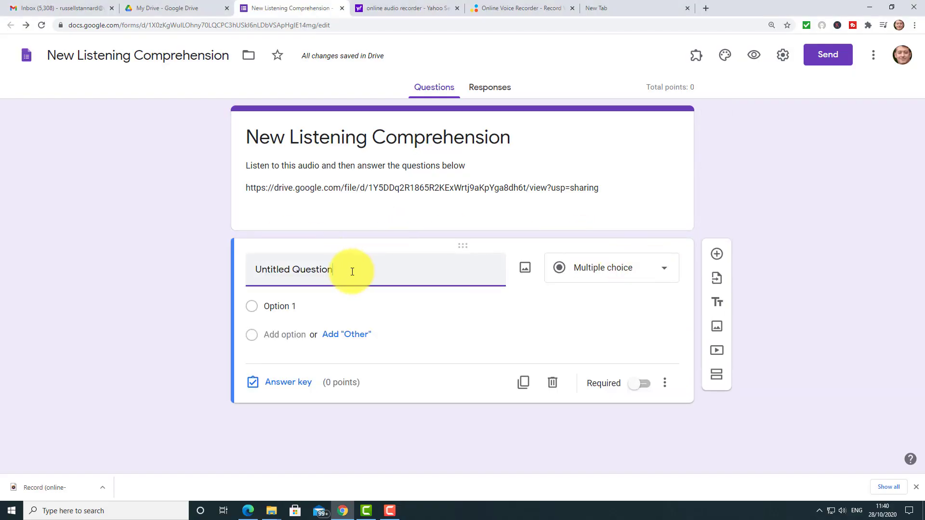
{"action": "key", "text": "BackSpace"}
{"action": "key", "text": "BackSpace"}
{"action": "key", "text": "BackSpace"}
{"action": "key", "text": "BackSpace"}
{"action": "key", "text": "BackSpace"}
{"action": "key", "text": "BackSpace"}
{"action": "key", "text": "BackSpace"}
{"action": "key", "text": "BackSpace"}
{"action": "key", "text": "BackSpace"}
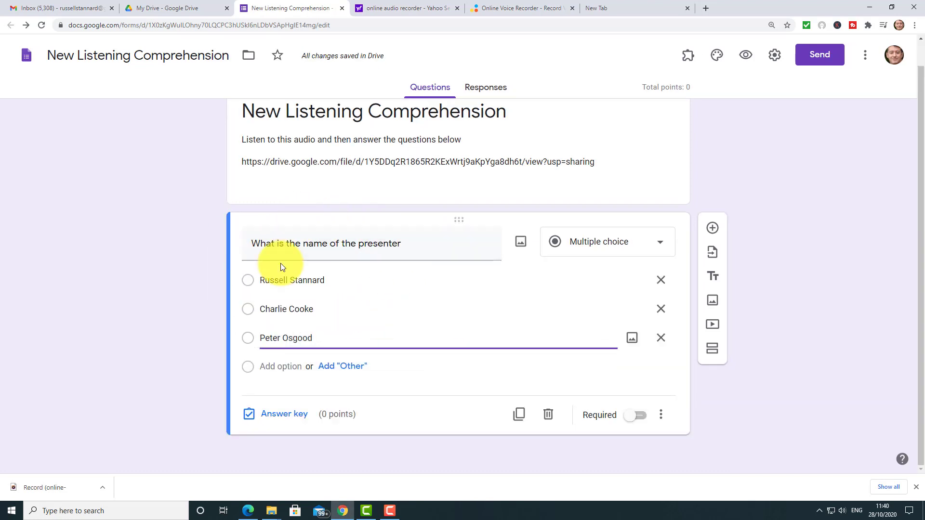
{"action": "triple_click", "coordinate": [413, 246]}
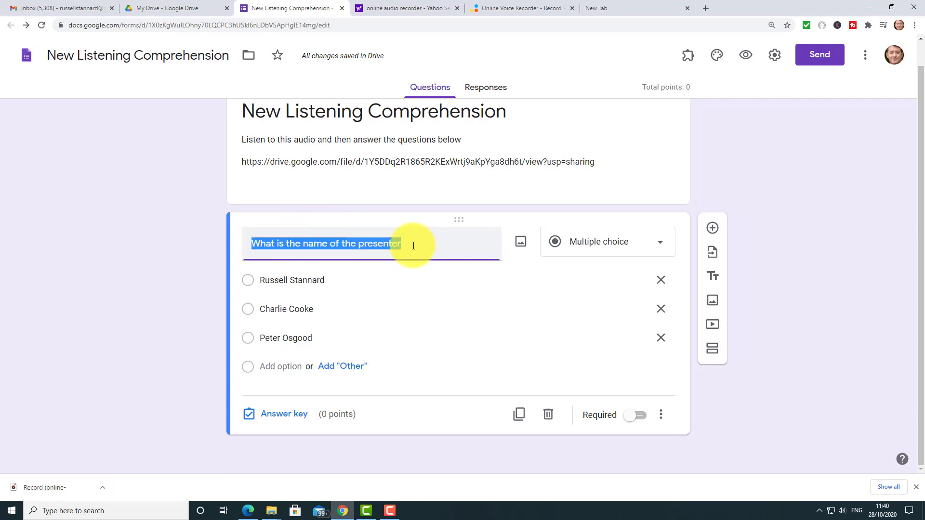
{"action": "left_click", "coordinate": [400, 250]}
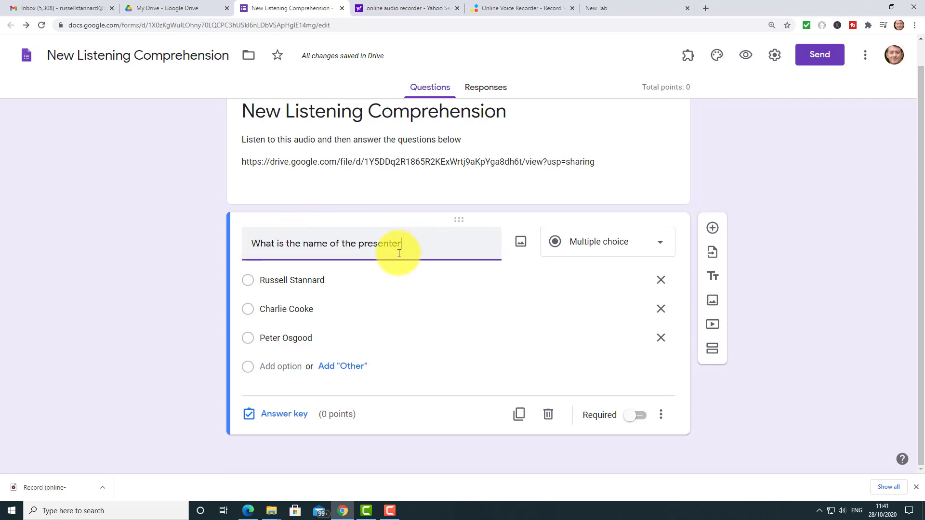
{"action": "left_click", "coordinate": [257, 280]}
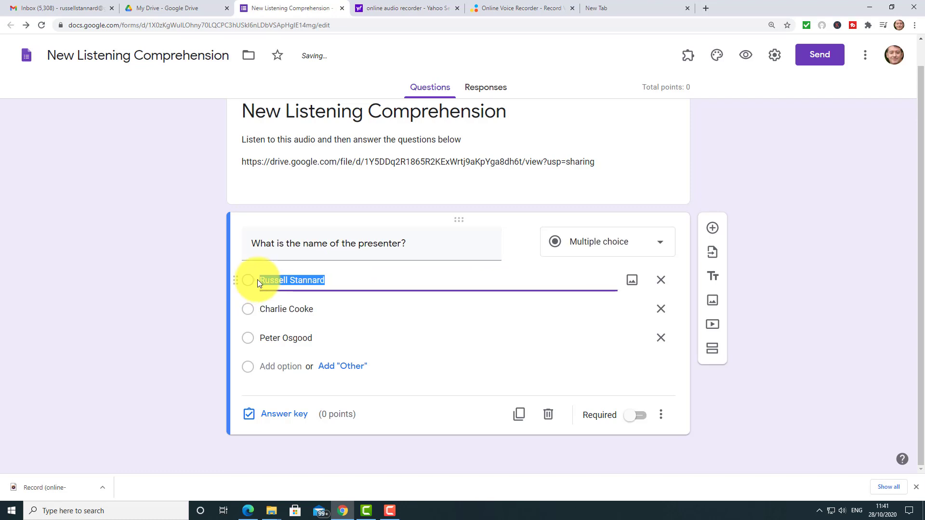
Mark the first name as correct and add incorrect-answer feedback naming the right presenter.
{"action": "left_click", "coordinate": [278, 416]}
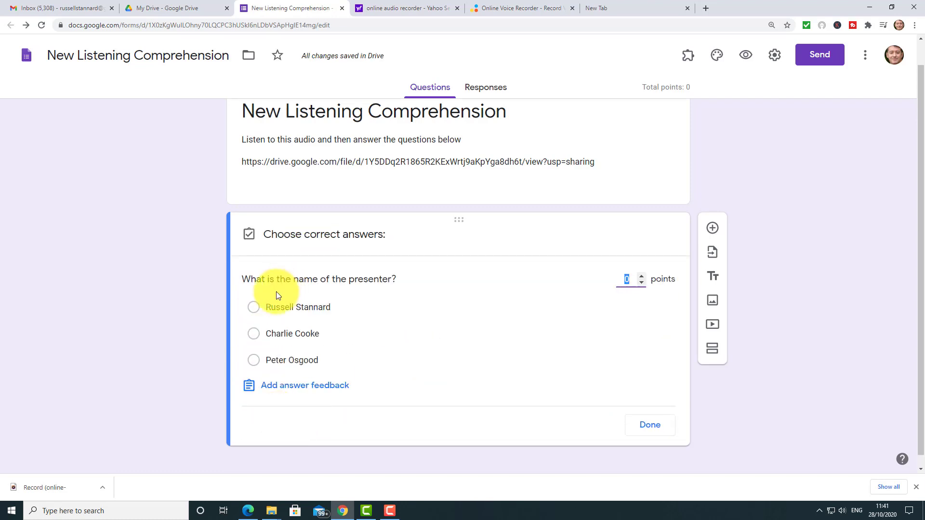
{"action": "left_click", "coordinate": [254, 308]}
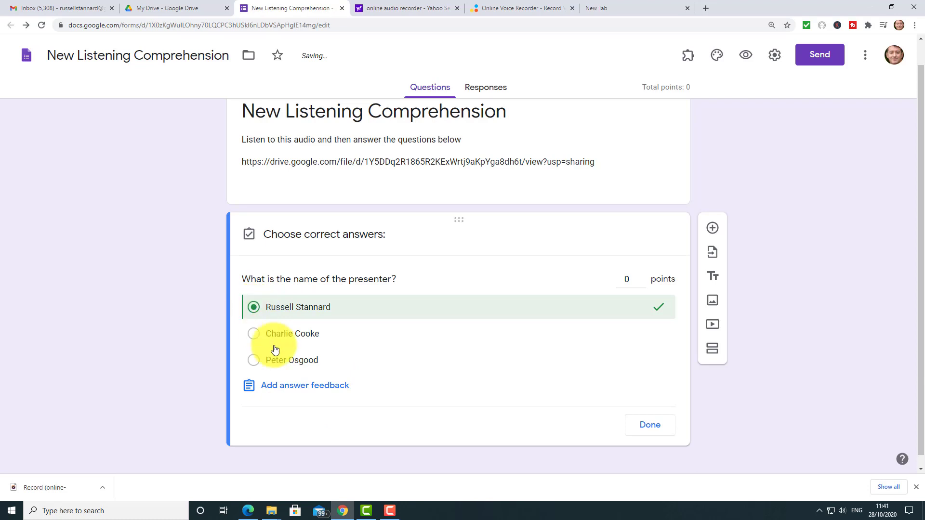
{"action": "left_click", "coordinate": [314, 390]}
{"action": "left_click", "coordinate": [353, 163]}
{"action": "type", "text": "No, the answer is Russell Stannard"}
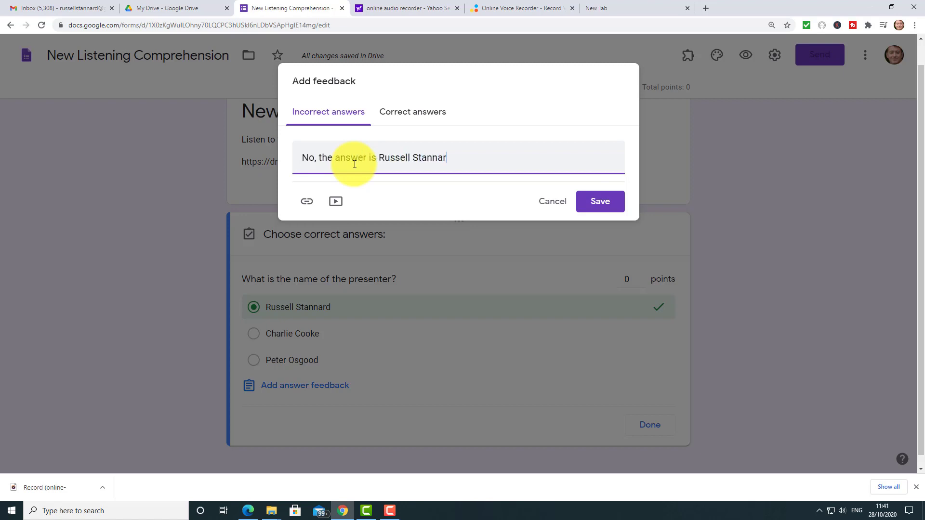
Add 'Well done' correct-answer feedback, save it, and set the question to 5 points.
{"action": "left_click", "coordinate": [394, 126]}
{"action": "left_click", "coordinate": [367, 160]}
{"action": "type", "text": "Well done"}
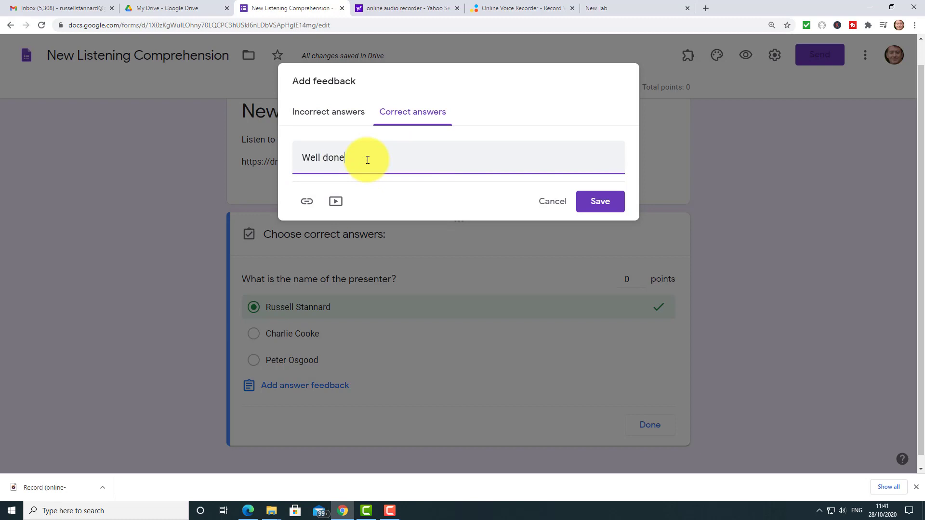
{"action": "left_click", "coordinate": [598, 202]}
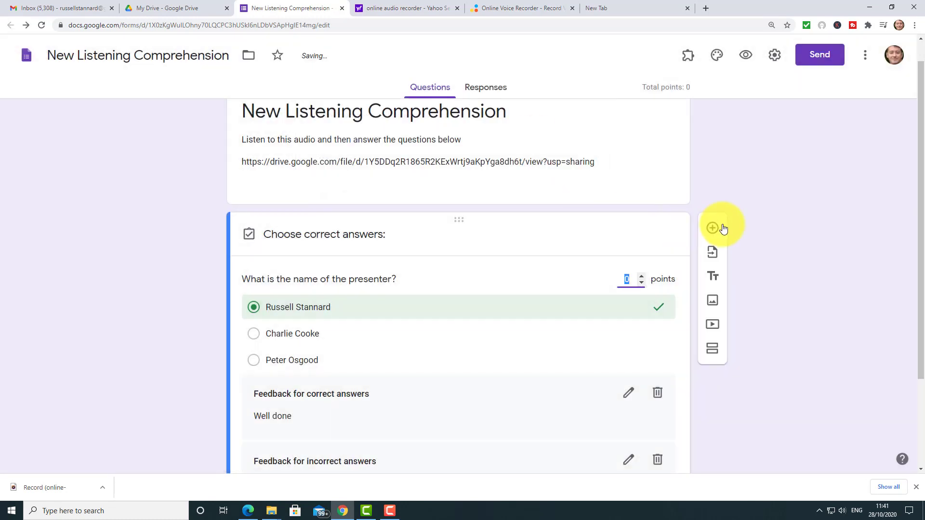
{"action": "scroll", "coordinate": [914, 268], "scroll_direction": "down", "scroll_amount": 2}
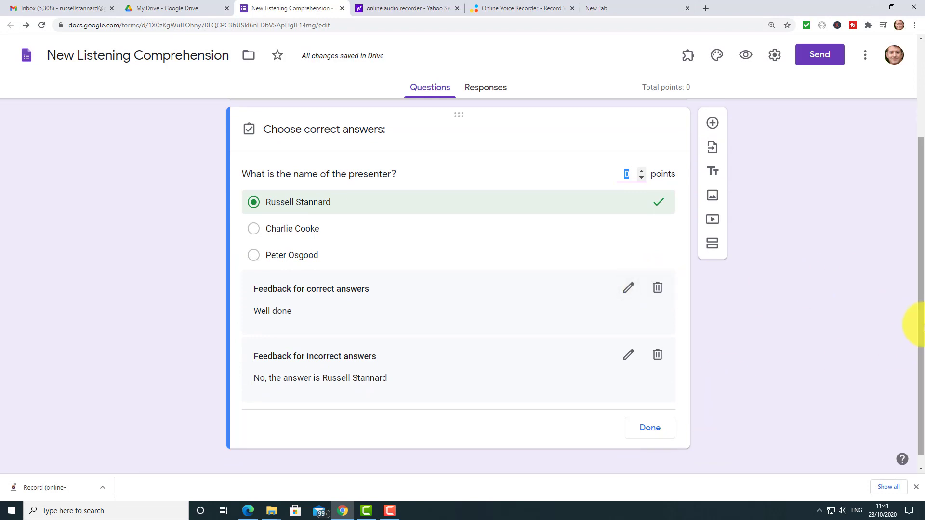
{"action": "left_click_drag", "start_coordinate": [922, 326], "coordinate": [917, 277]}
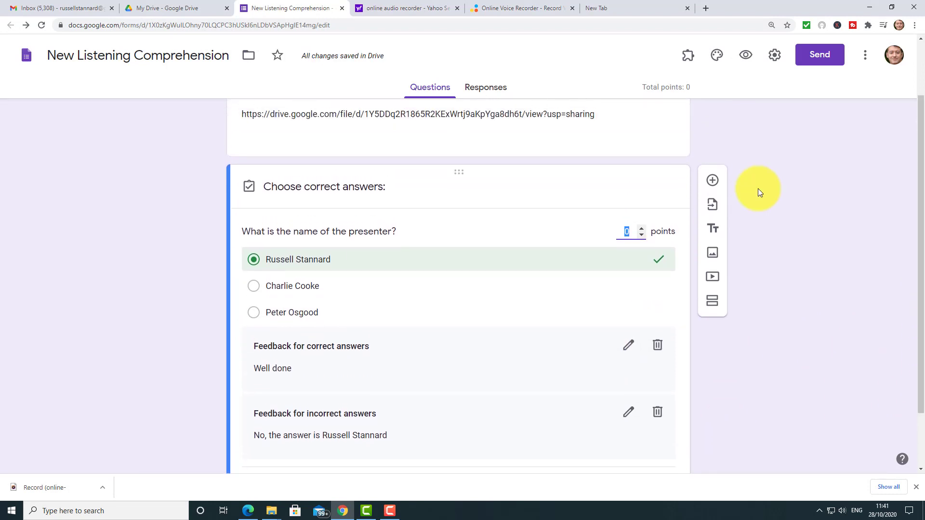
{"action": "left_click", "coordinate": [645, 228]}
Add a multiple-choice question 'His website is called' with Teacher Training Videos, Teacher Technology videos, Teacher Videos.
{"action": "left_click", "coordinate": [712, 181]}
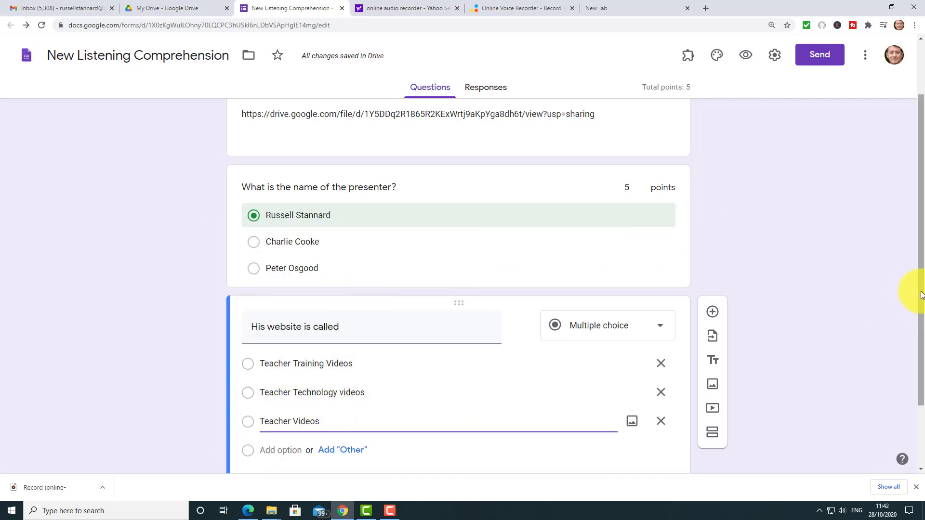
{"action": "left_click_drag", "start_coordinate": [921, 295], "coordinate": [917, 367]}
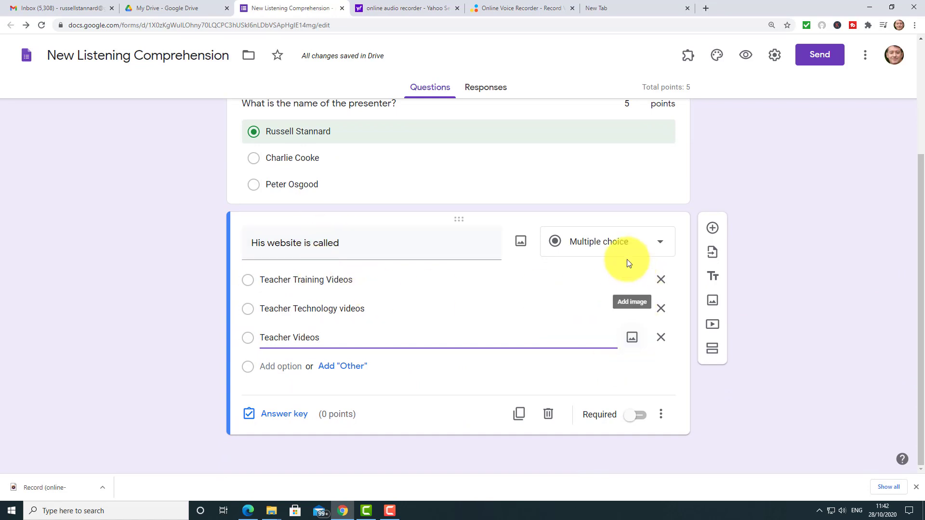
{"action": "left_click", "coordinate": [662, 243]}
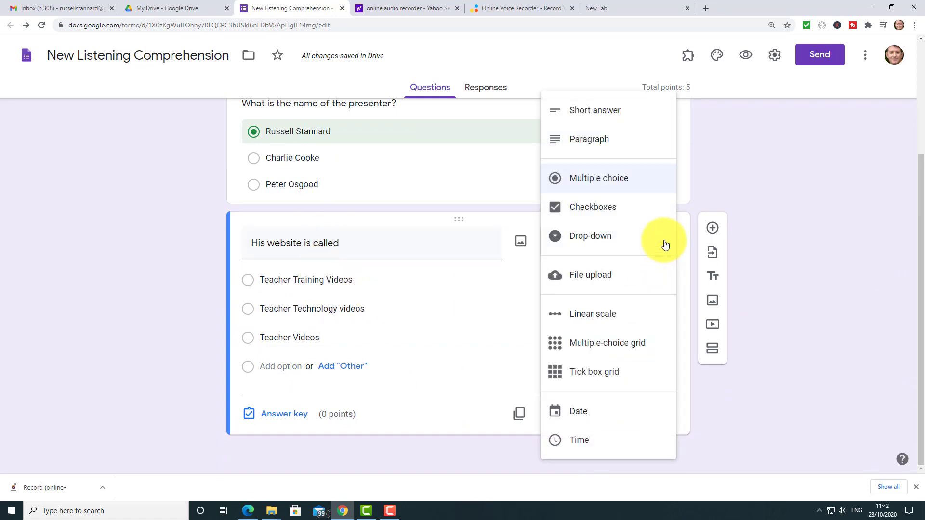
{"action": "left_click", "coordinate": [621, 183]}
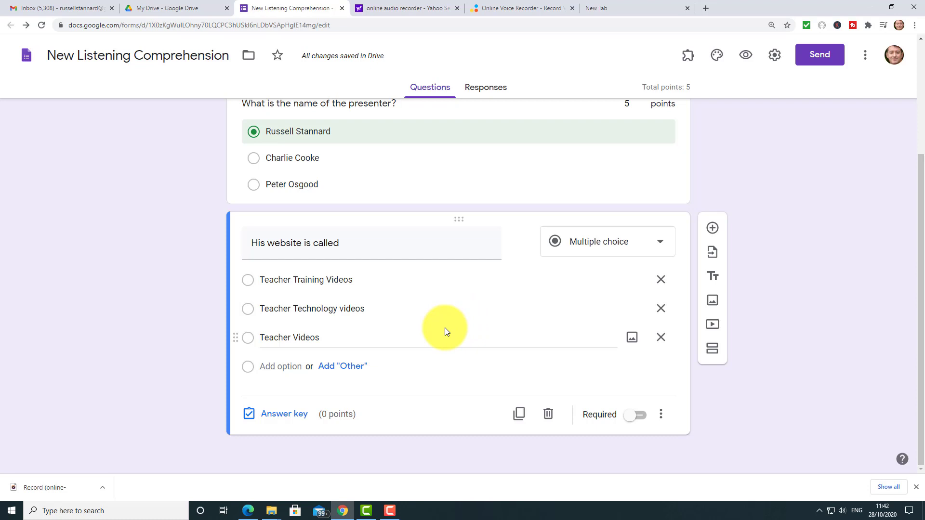
Mark Teacher Training Videos correct and add 'No, it is teacher training videos' as incorrect-answer feedback.
{"action": "left_click", "coordinate": [276, 418]}
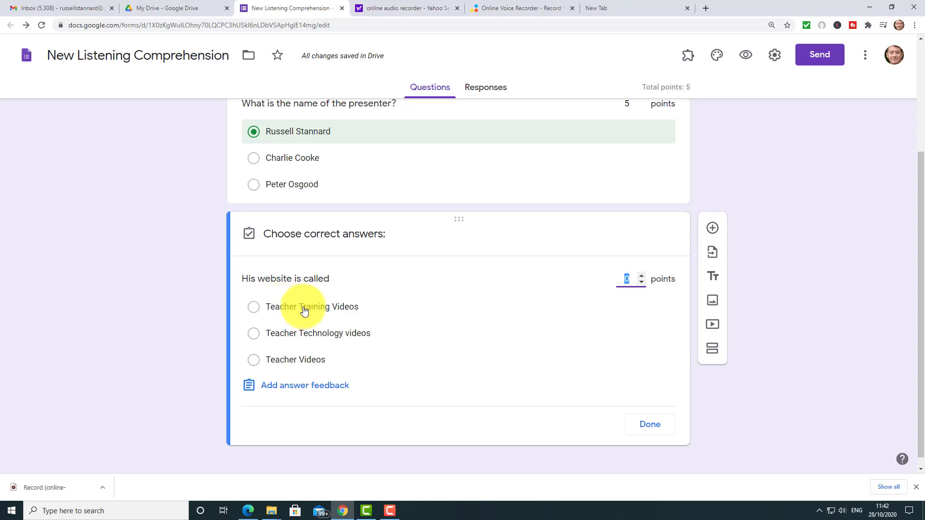
{"action": "left_click", "coordinate": [254, 306]}
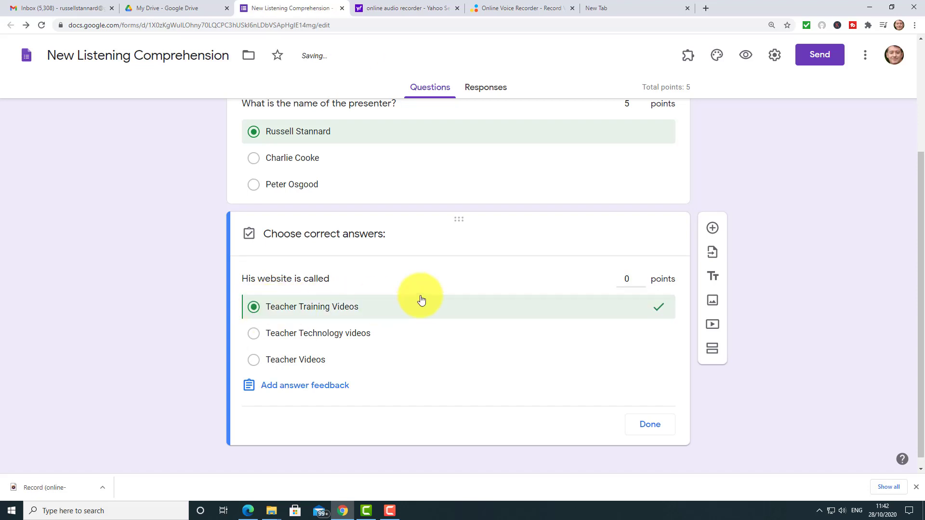
{"action": "left_click", "coordinate": [288, 390]}
{"action": "left_click", "coordinate": [360, 161]}
{"action": "type", "text": "No, it is teacher training vide"}
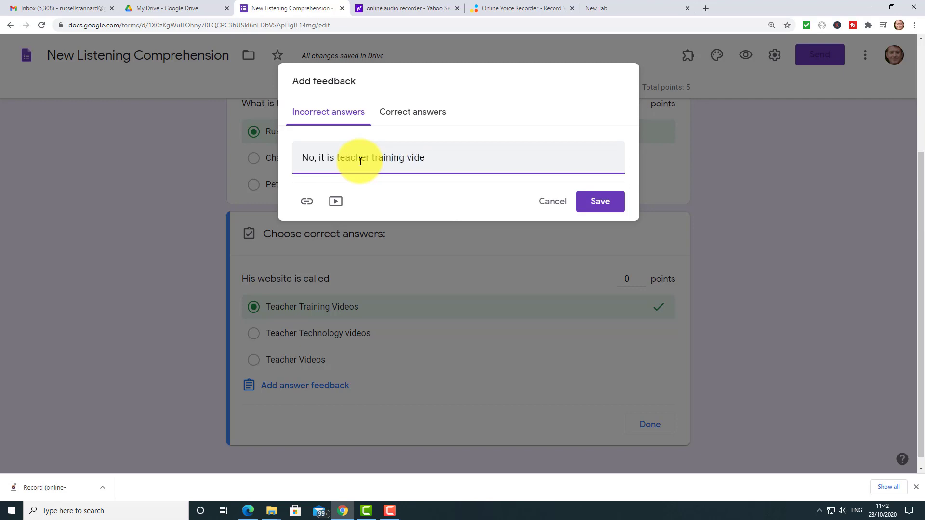
Add 'Well done' correct-answer feedback, save it, and finish the answer key.
{"action": "left_click", "coordinate": [403, 117]}
{"action": "type", "text": "WE"}
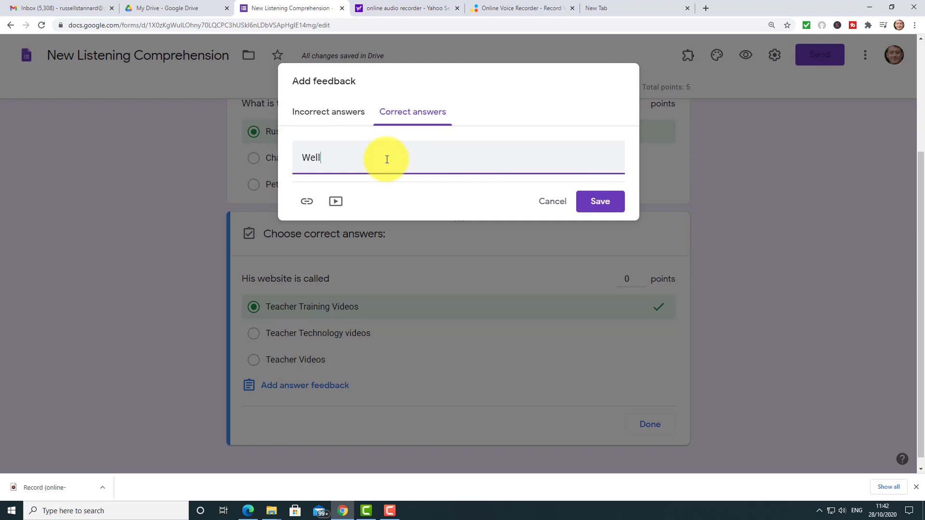
{"action": "left_click", "coordinate": [600, 201]}
{"action": "scroll", "coordinate": [908, 248], "scroll_direction": "down", "scroll_amount": 2}
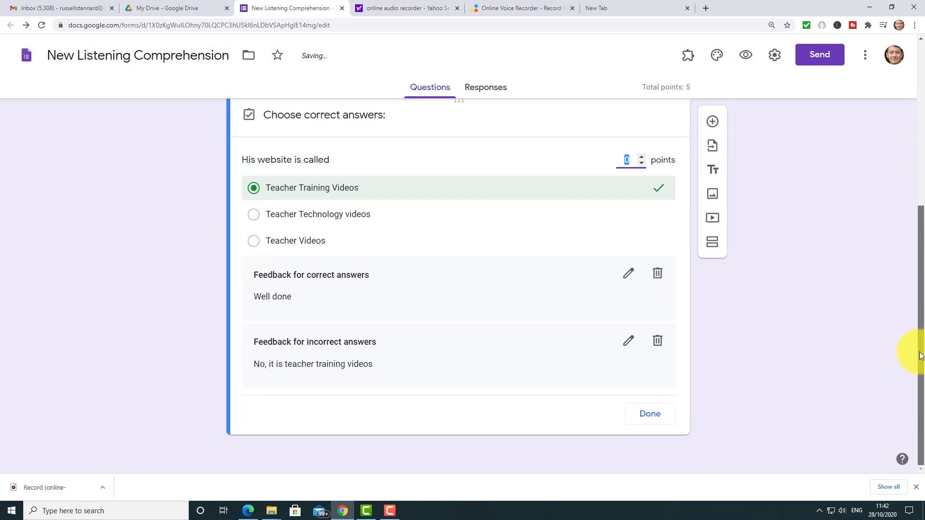
{"action": "left_click", "coordinate": [646, 415]}
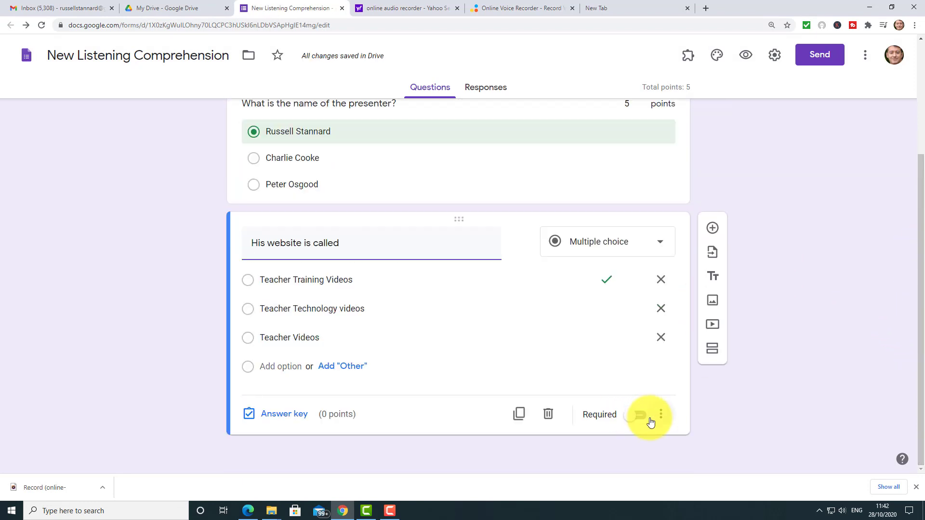
{"action": "scroll", "coordinate": [908, 258], "scroll_direction": "up", "scroll_amount": 3}
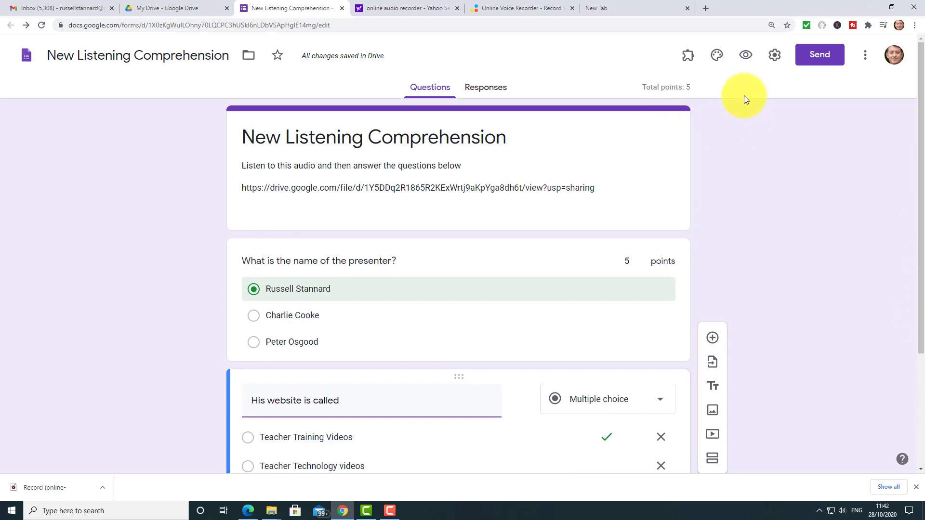
{"action": "left_click", "coordinate": [744, 63]}
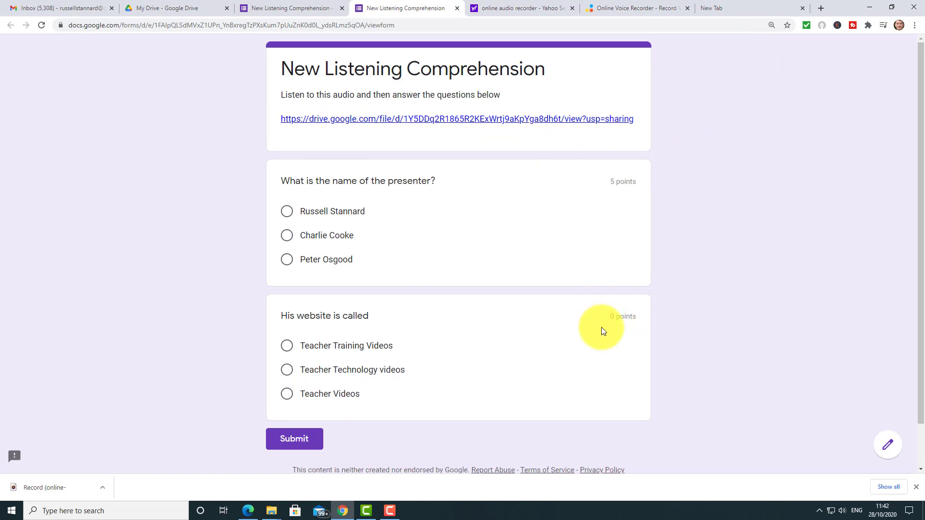
{"action": "left_click", "coordinate": [457, 8]}
{"action": "left_click_drag", "start_coordinate": [918, 241], "coordinate": [911, 386]}
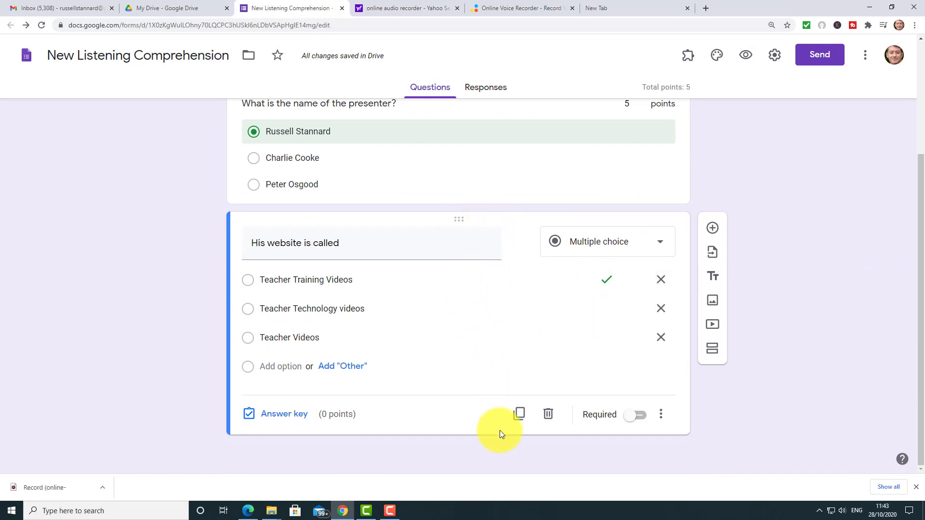
Give the website question 5 points, bringing the quiz total to 10.
{"action": "left_click", "coordinate": [286, 415]}
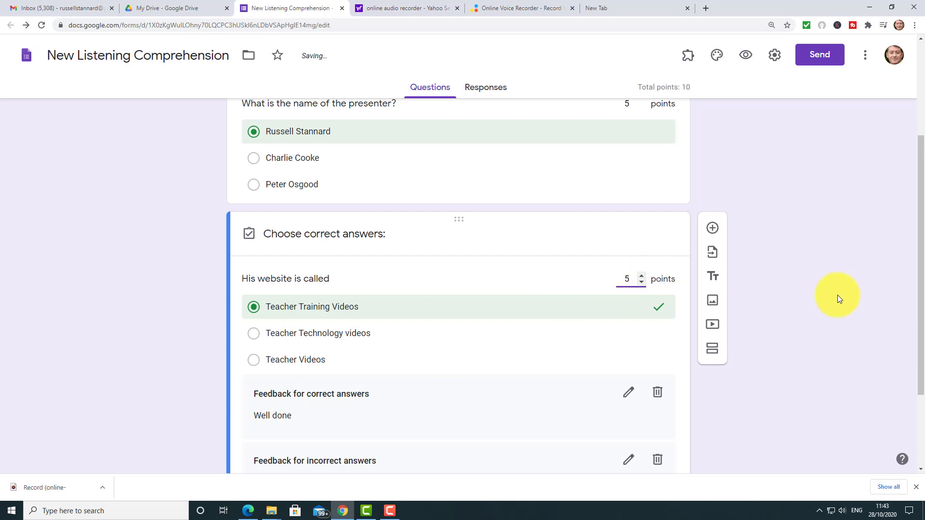
{"action": "scroll", "coordinate": [912, 304], "scroll_direction": "down", "scroll_amount": 3}
{"action": "left_click", "coordinate": [662, 428]}
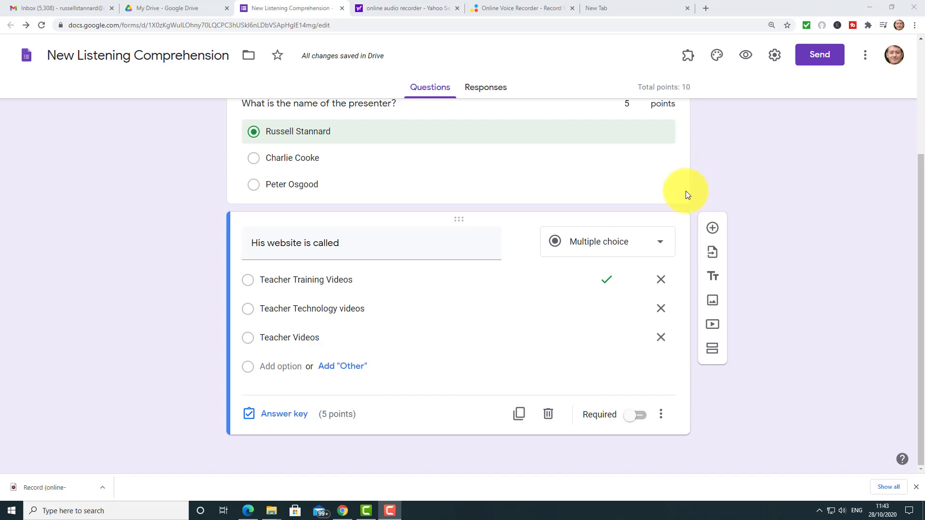
{"action": "left_click", "coordinate": [817, 57]}
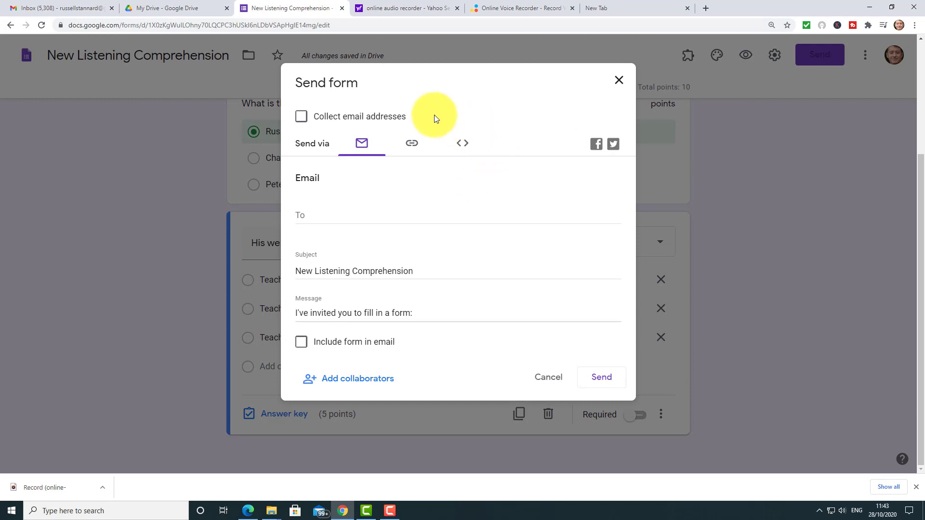
Copy a shortened link to the quiz from the Send form dialog.
{"action": "left_click", "coordinate": [412, 147]}
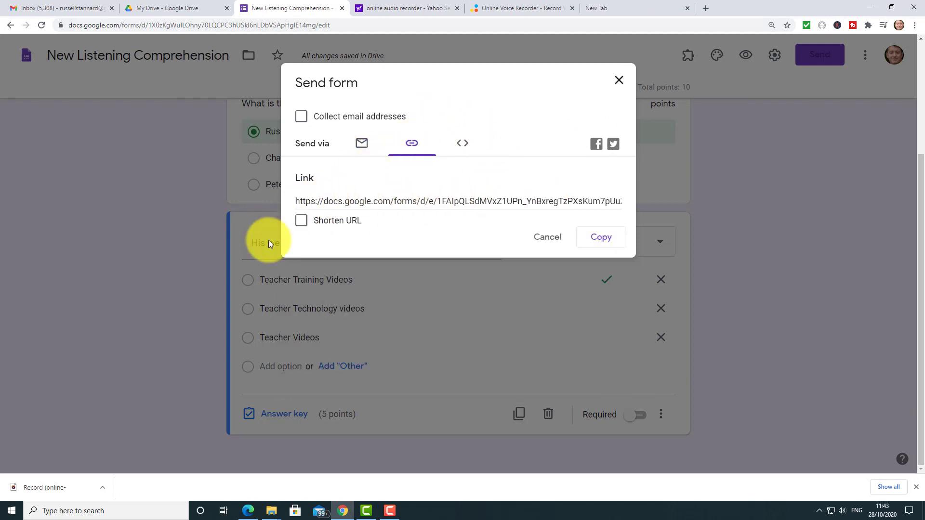
{"action": "left_click", "coordinate": [300, 222]}
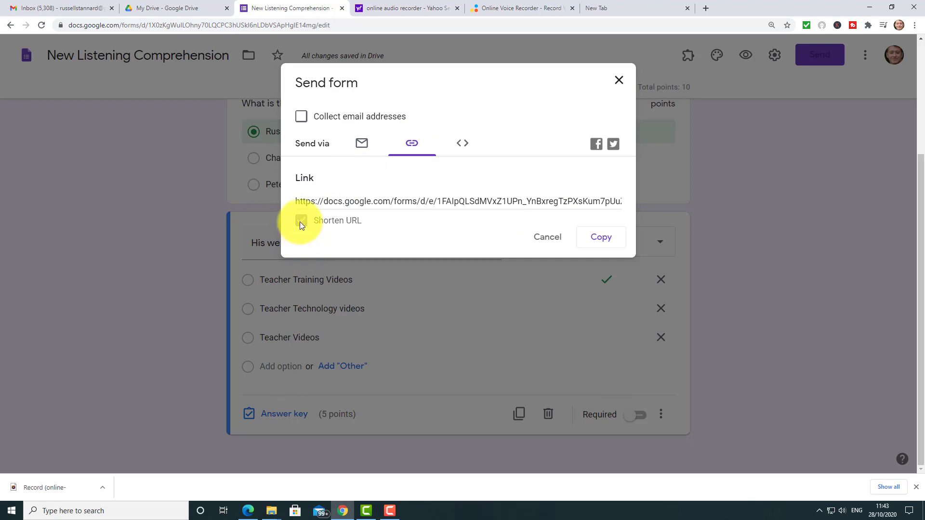
{"action": "left_click", "coordinate": [604, 239]}
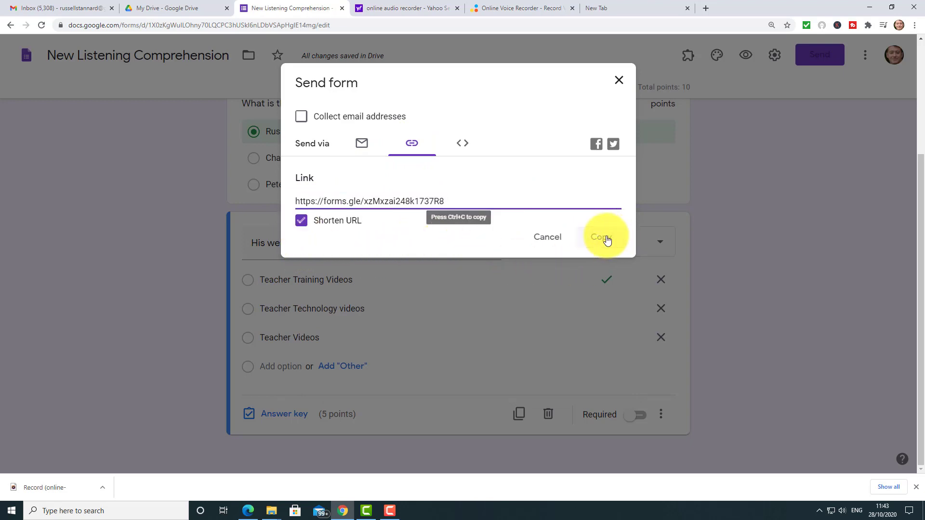
{"action": "left_click", "coordinate": [619, 81]}
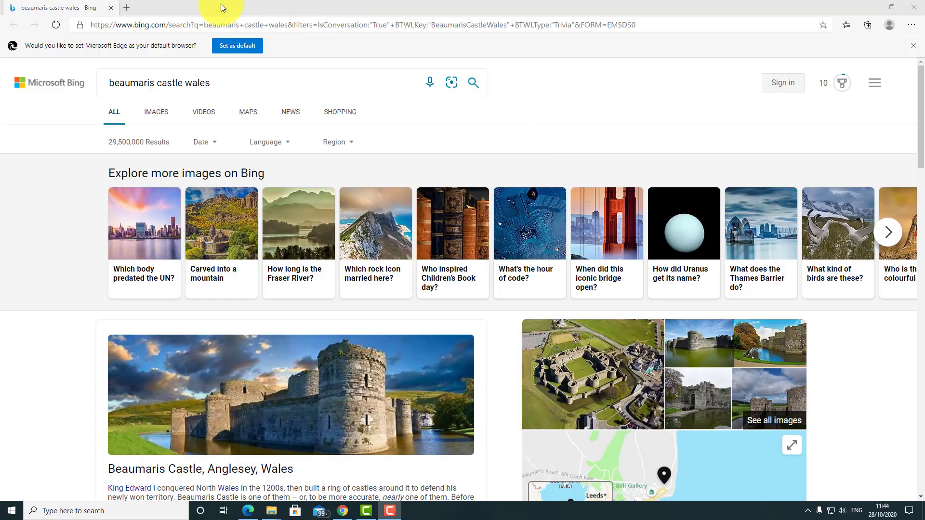
Load the quiz in Edge by pasting its forms.gle short link into the address bar.
{"action": "left_click", "coordinate": [211, 24]}
{"action": "key", "text": "BackSpace"}
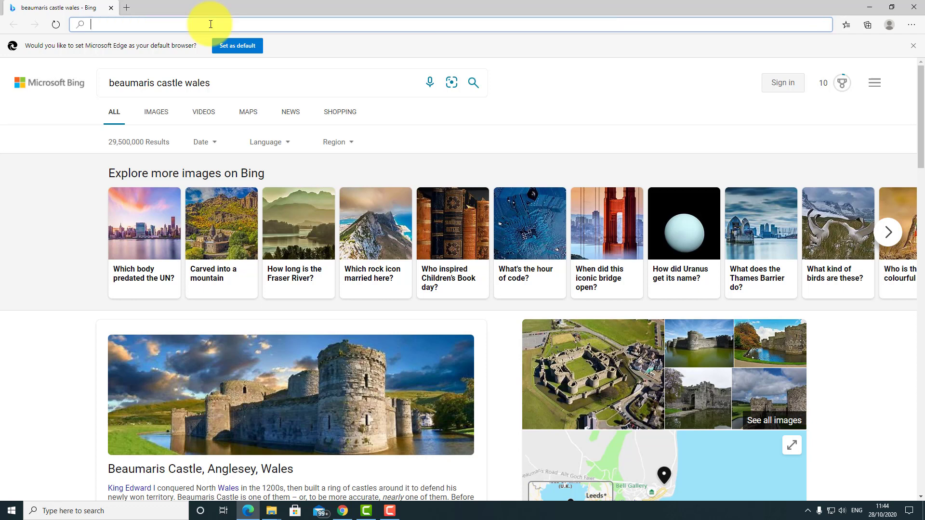
{"action": "key", "text": "ctrl+v"}
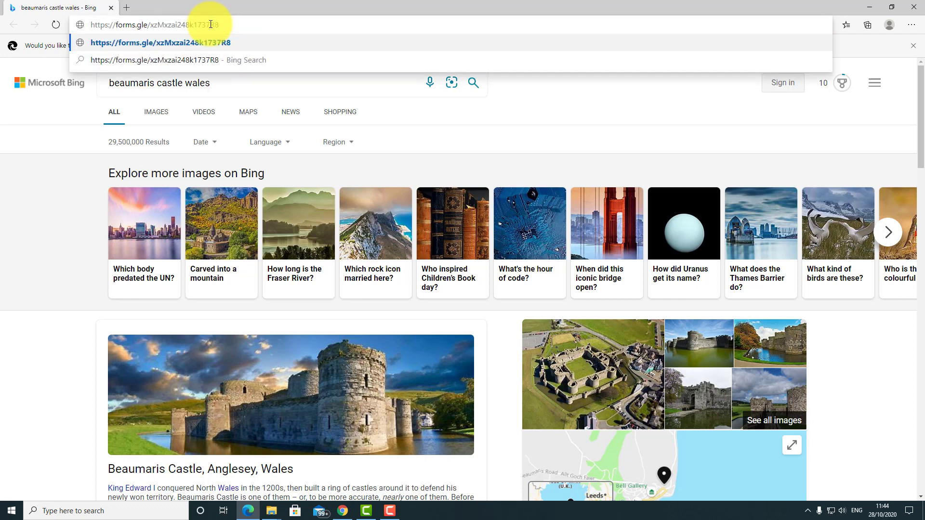
{"action": "key", "text": "Return"}
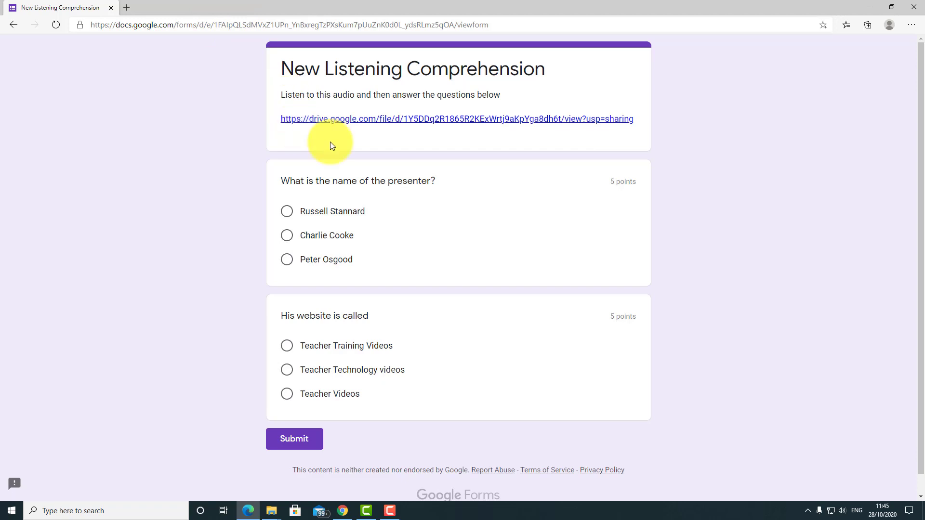
Play and pause the linked Drive listening audio, then return to the quiz.
{"action": "left_click", "coordinate": [394, 123]}
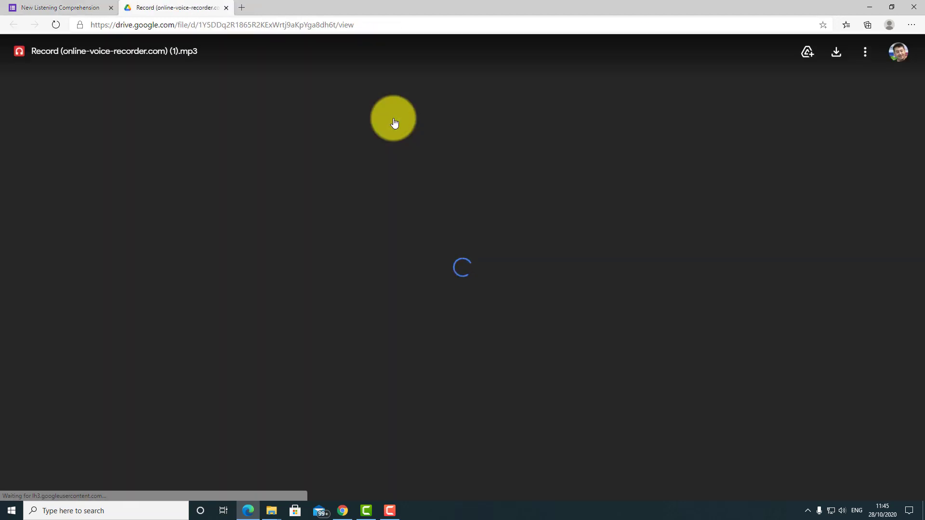
{"action": "left_click", "coordinate": [376, 208]}
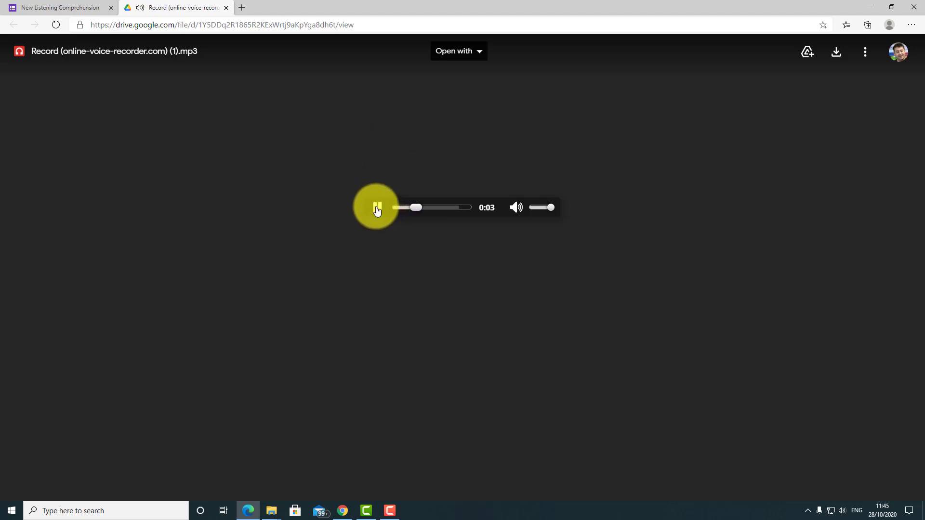
{"action": "left_click", "coordinate": [376, 209]}
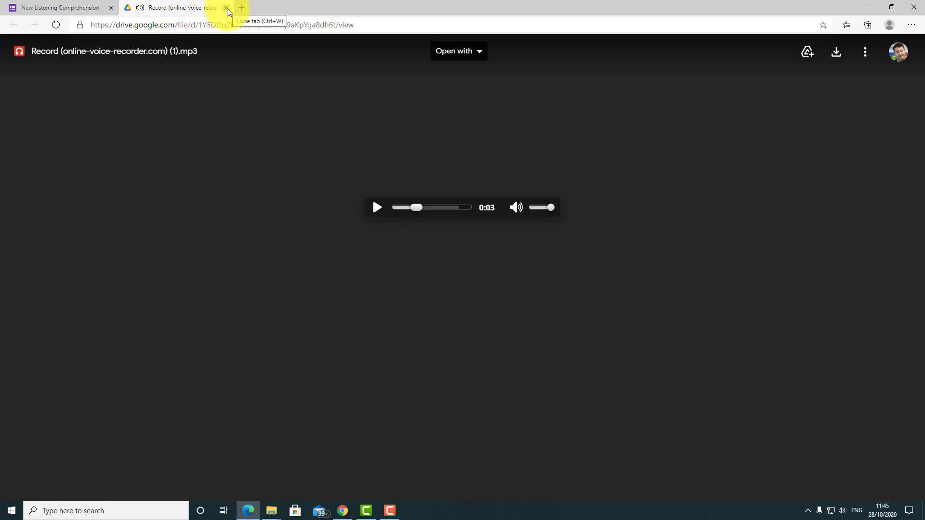
{"action": "left_click", "coordinate": [227, 7]}
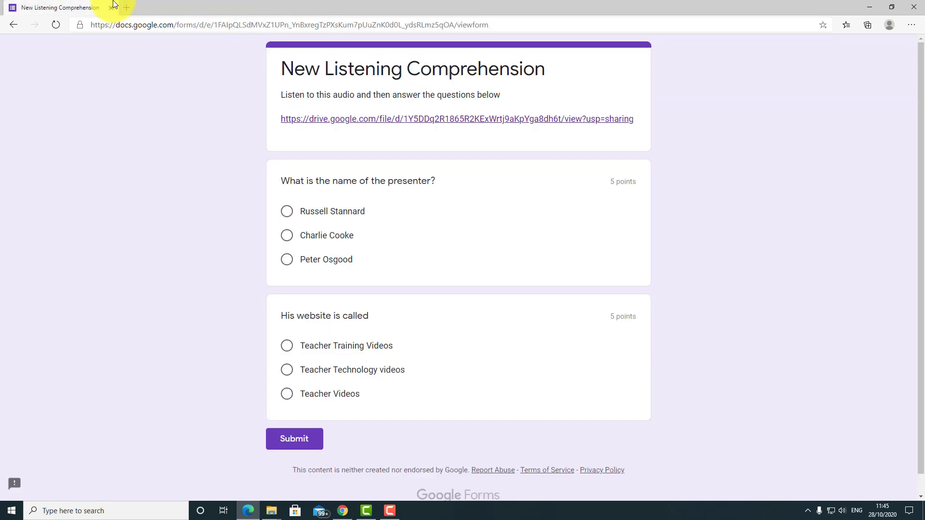
Answer with the first presenter name and Teacher Videos, submit, and view the 5/10 score.
{"action": "left_click", "coordinate": [286, 212]}
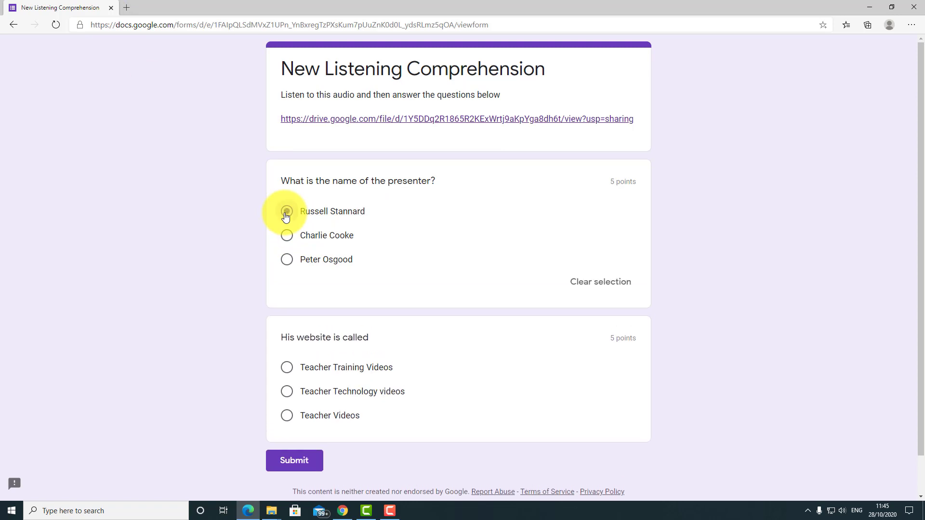
{"action": "left_click", "coordinate": [288, 417]}
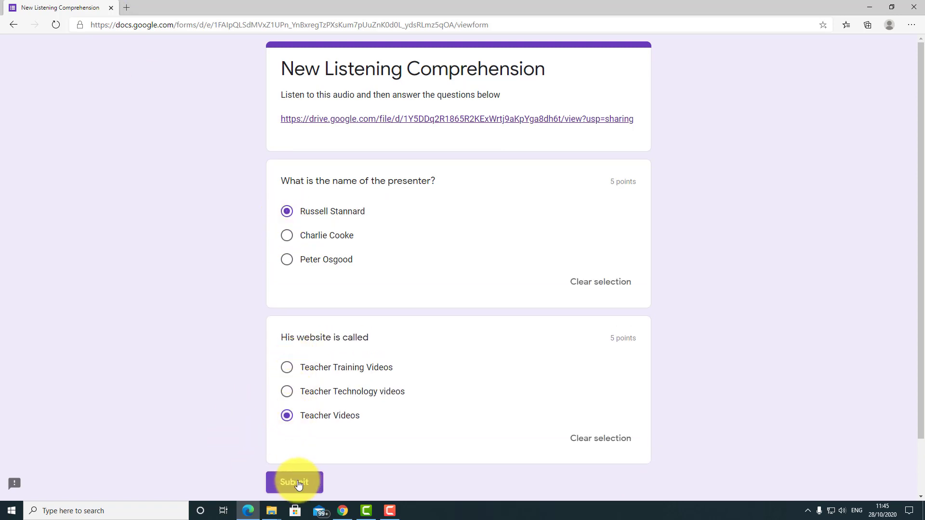
{"action": "left_click", "coordinate": [297, 484]}
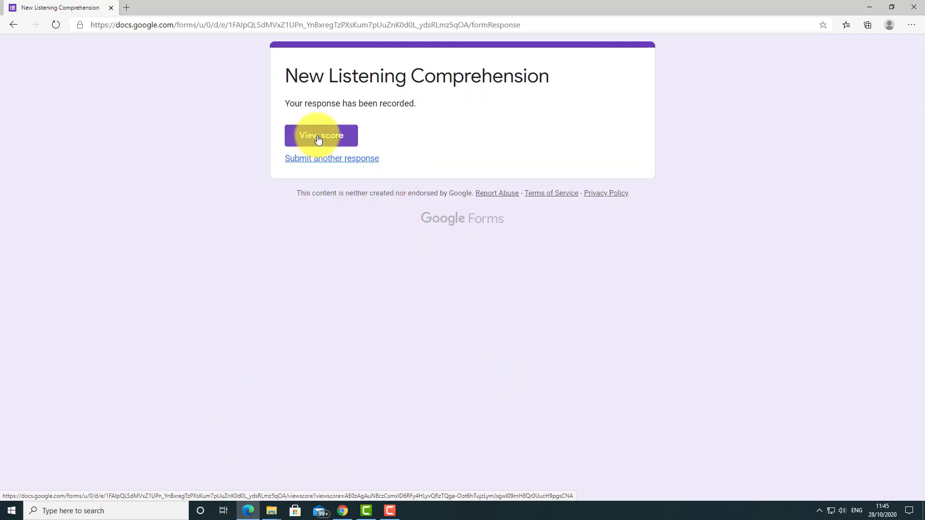
{"action": "left_click", "coordinate": [318, 138]}
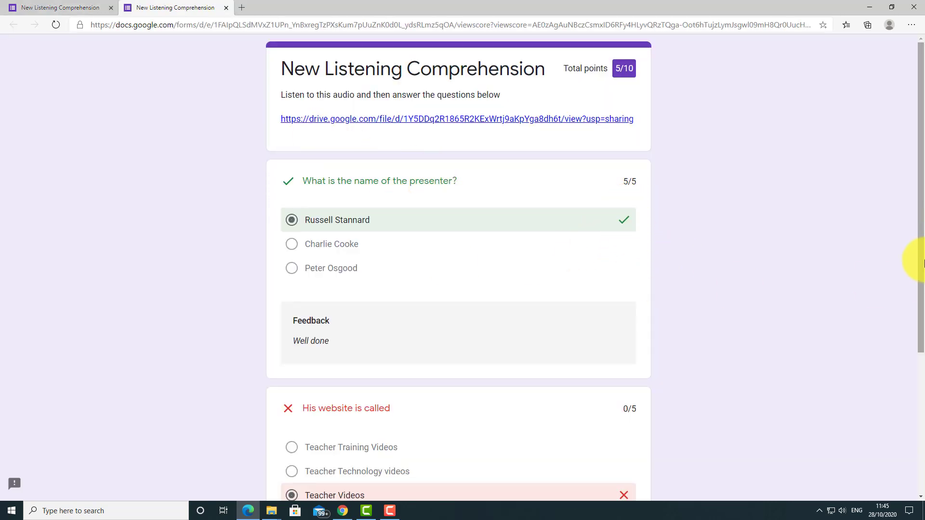
{"action": "left_click_drag", "start_coordinate": [914, 264], "coordinate": [914, 345]}
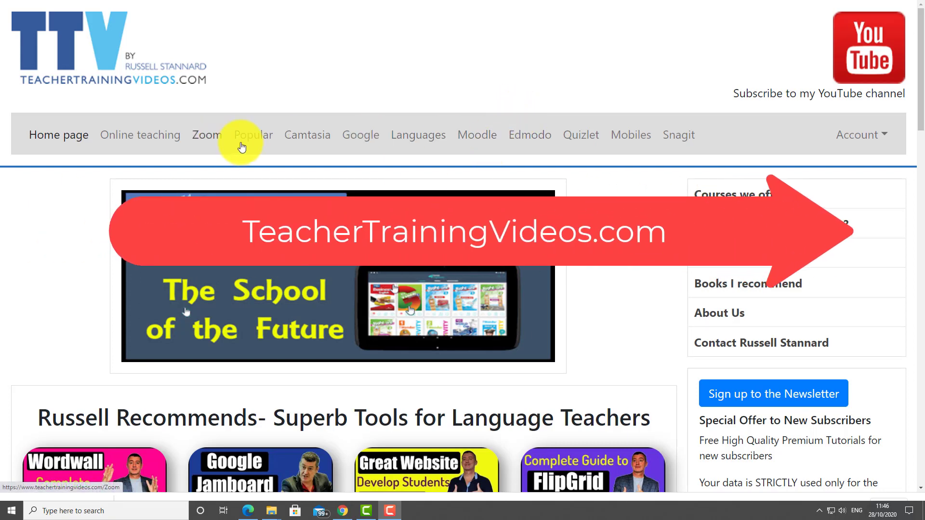
Open TeacherTrainingVideos.com's Google page and browse its tutorials, e.g. Google Forms quizzes, Google Earth, Jamboard.
{"action": "left_click", "coordinate": [359, 137]}
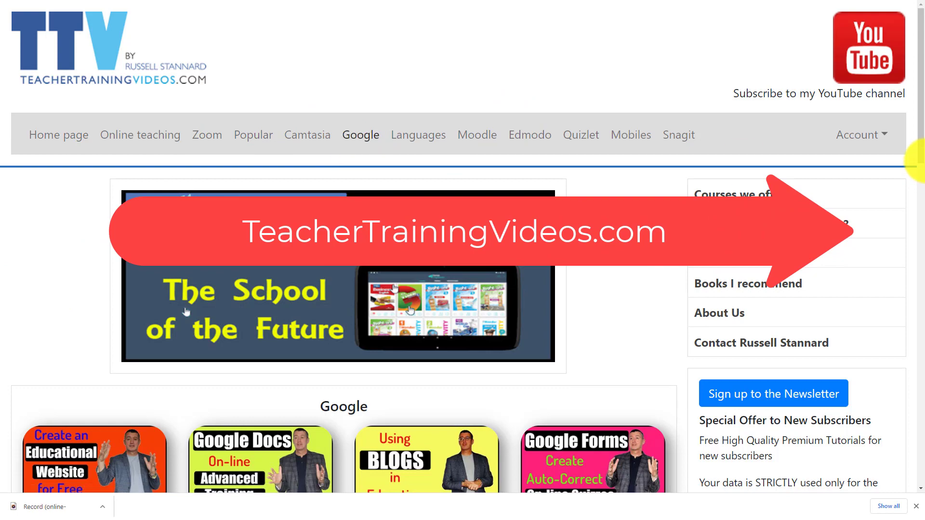
{"action": "scroll", "coordinate": [914, 176], "scroll_direction": "down", "scroll_amount": 5}
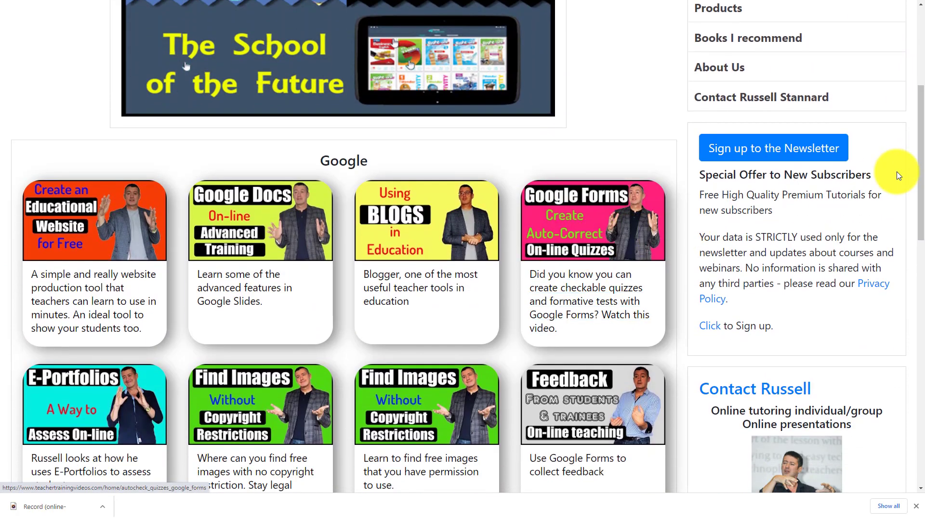
{"action": "left_click_drag", "start_coordinate": [918, 194], "coordinate": [914, 21]}
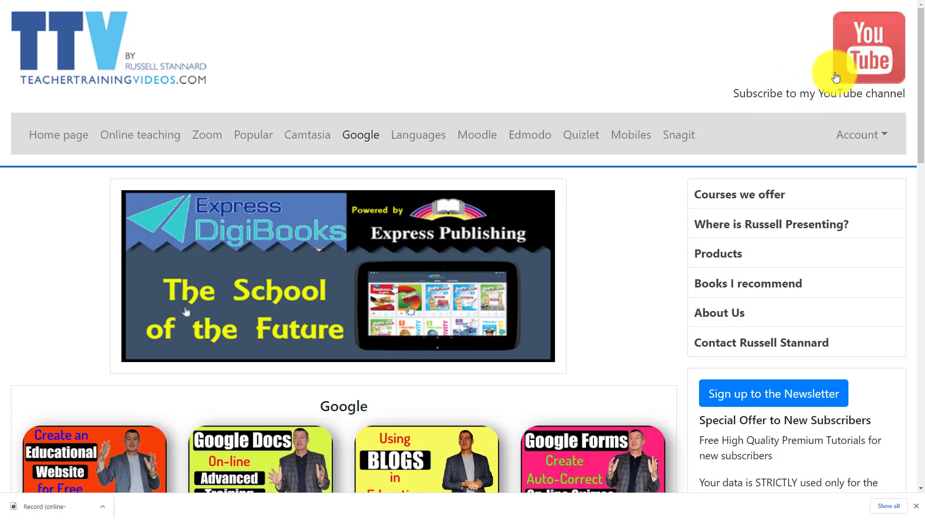
{"action": "left_click_drag", "start_coordinate": [921, 80], "coordinate": [912, 231]}
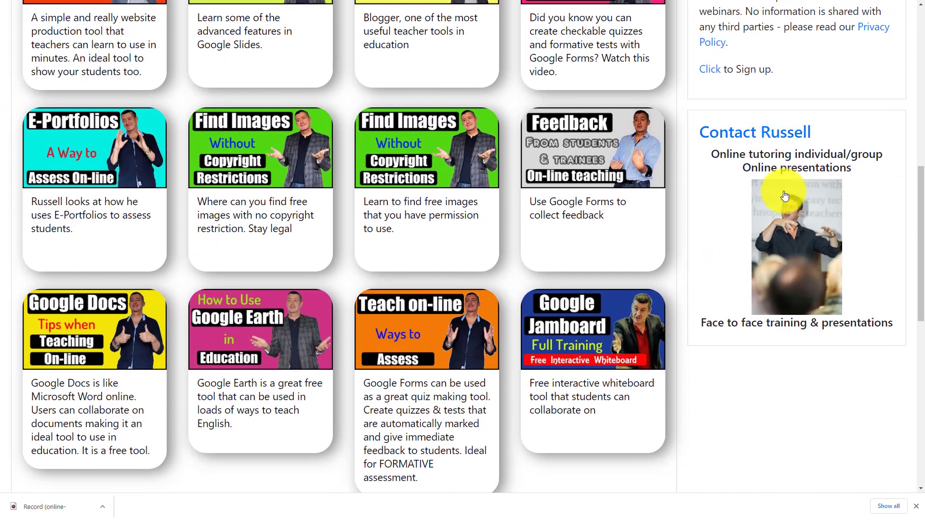